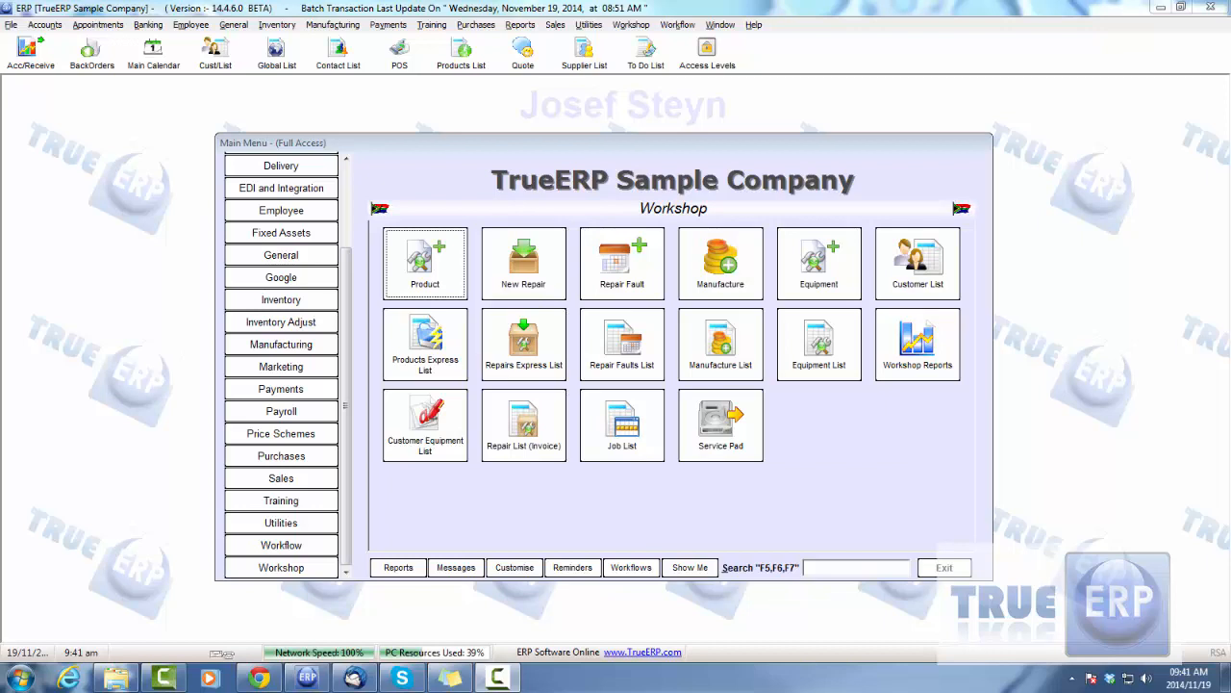
Open the equipment list of the Workshop module and refresh it
left_click(332, 456)
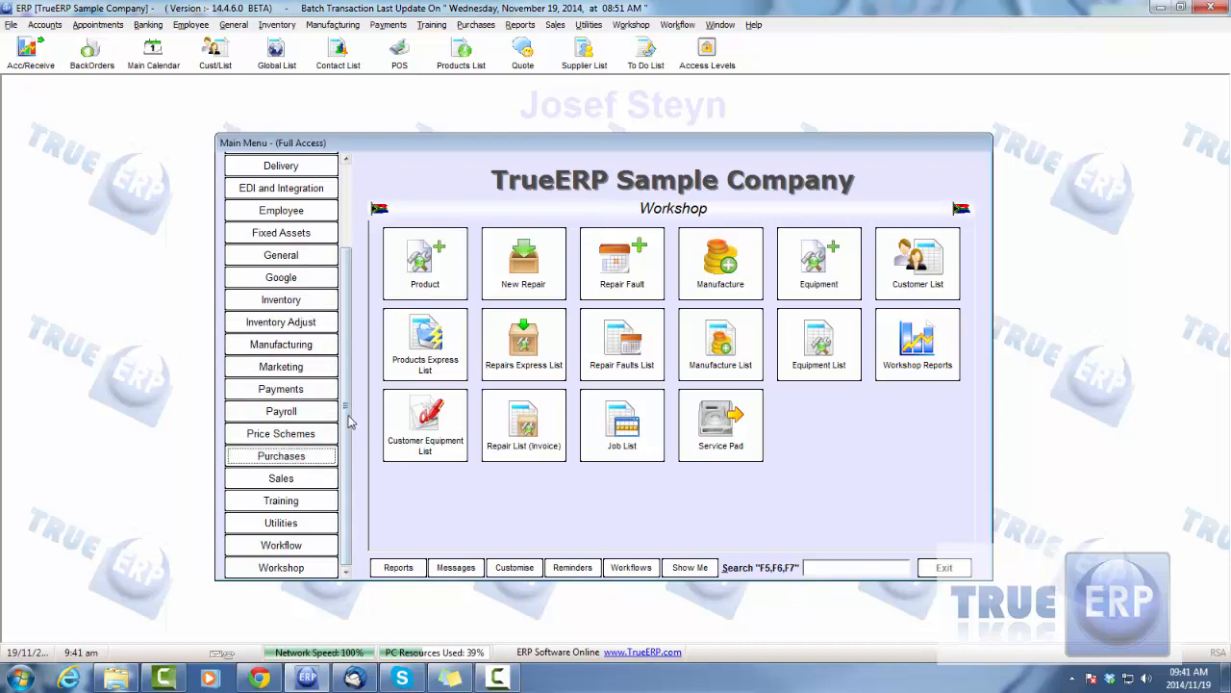
left_click_drag(359, 332, 340, 411)
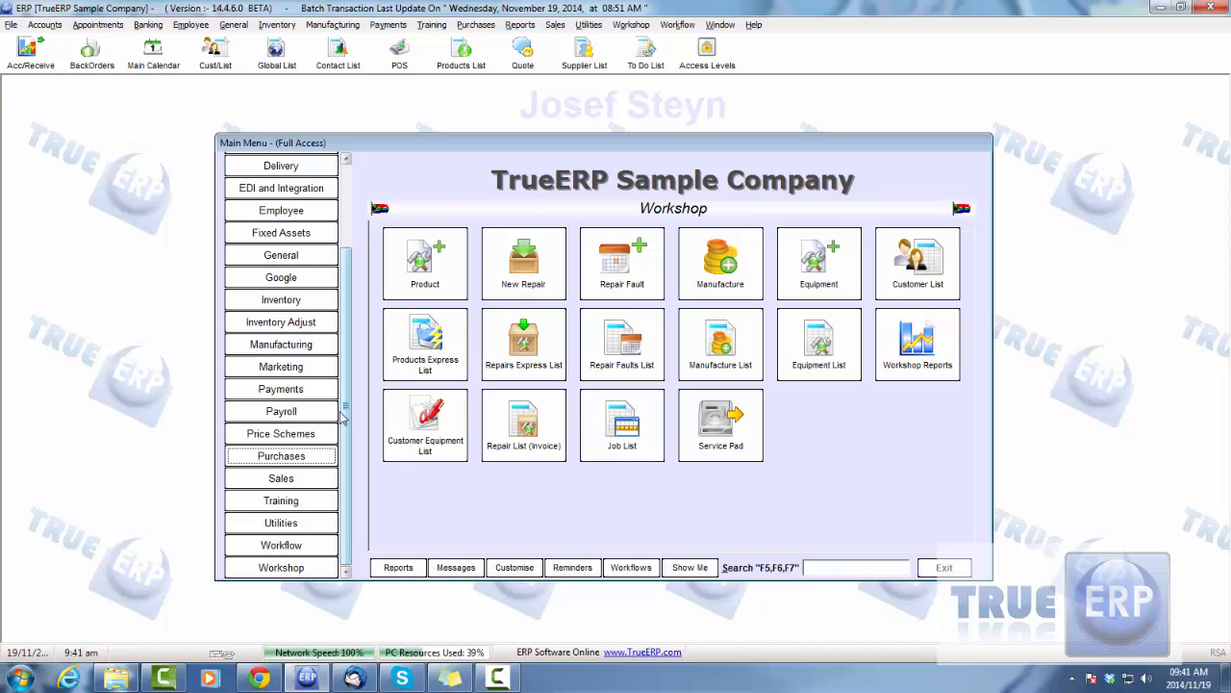
left_click(310, 567)
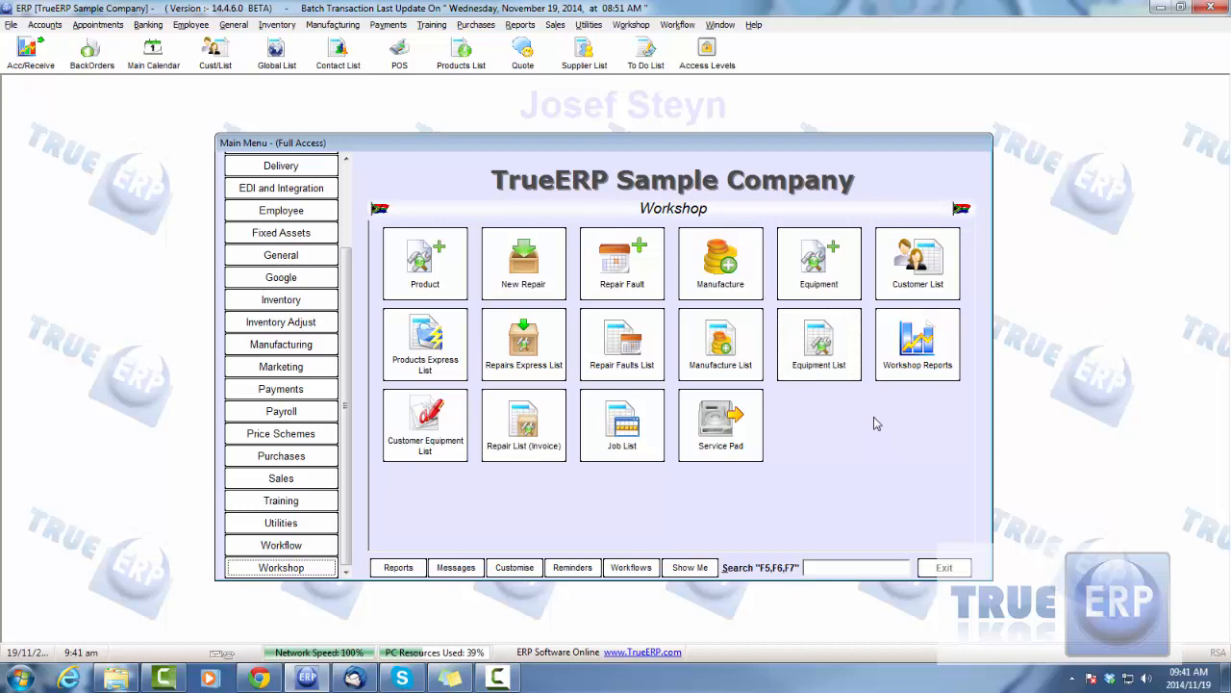
left_click(834, 348)
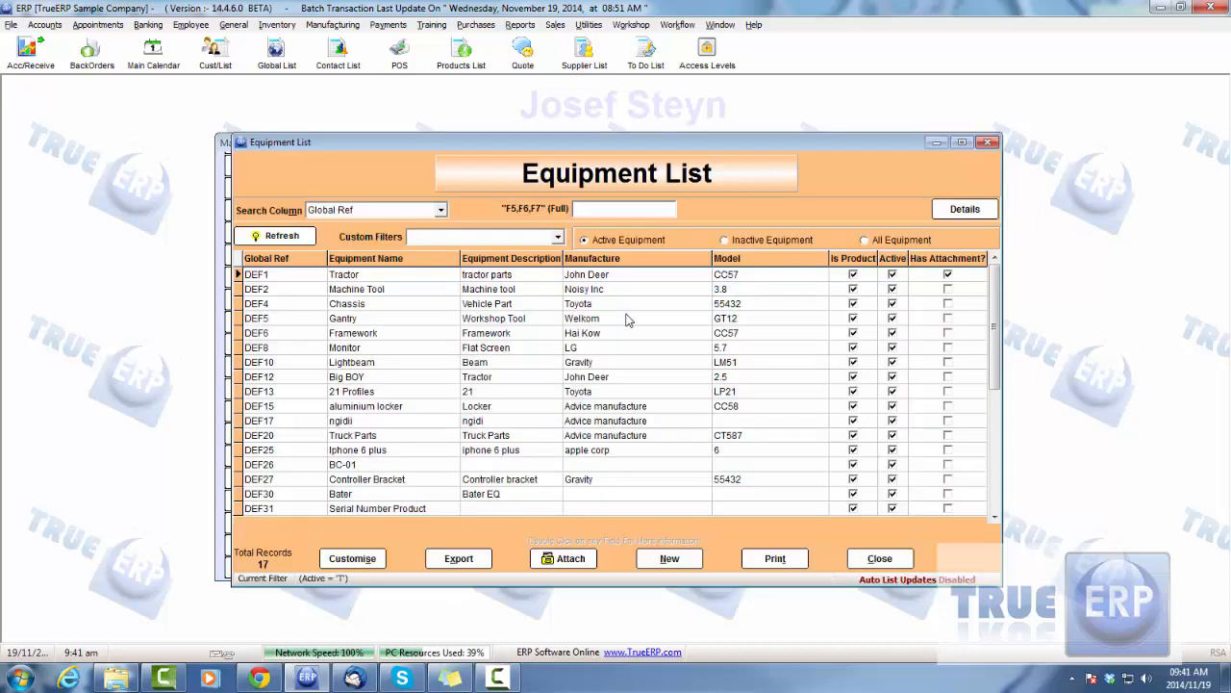
left_click(269, 235)
Open the Monitor equipment record, examine its images, extra info, parts, attachments and serial numbers, and close it without saving
left_click(375, 351)
double_click(375, 351)
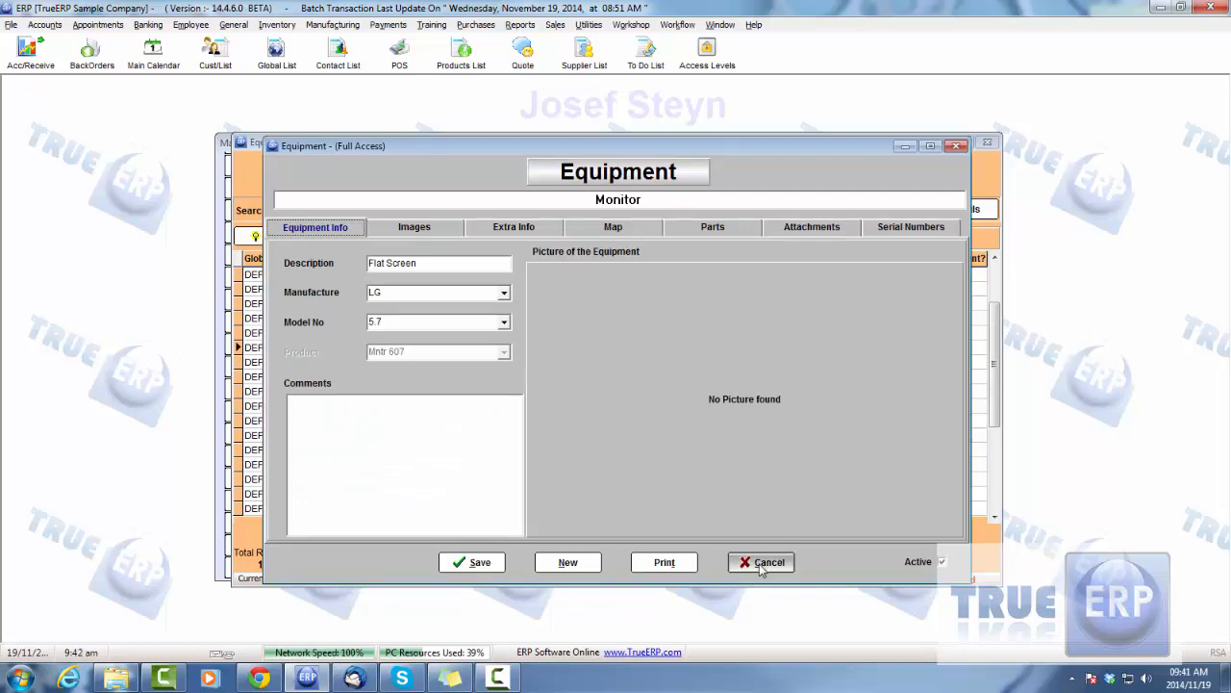
left_click(424, 231)
left_click(507, 230)
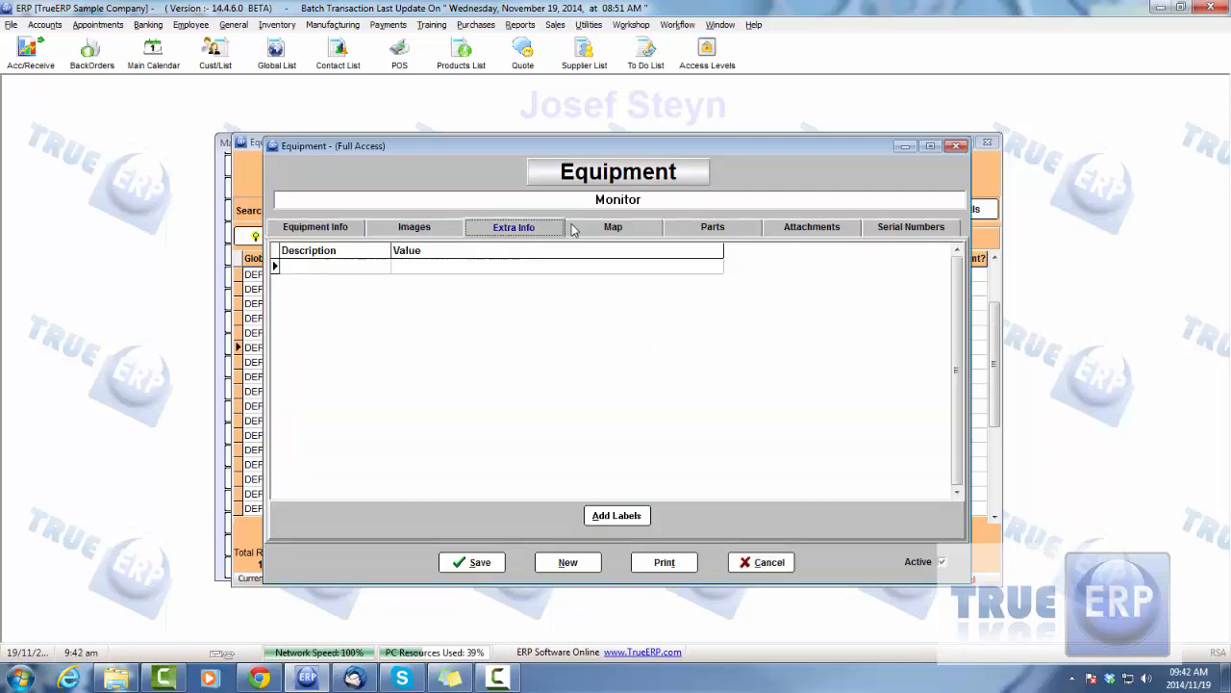
left_click(351, 227)
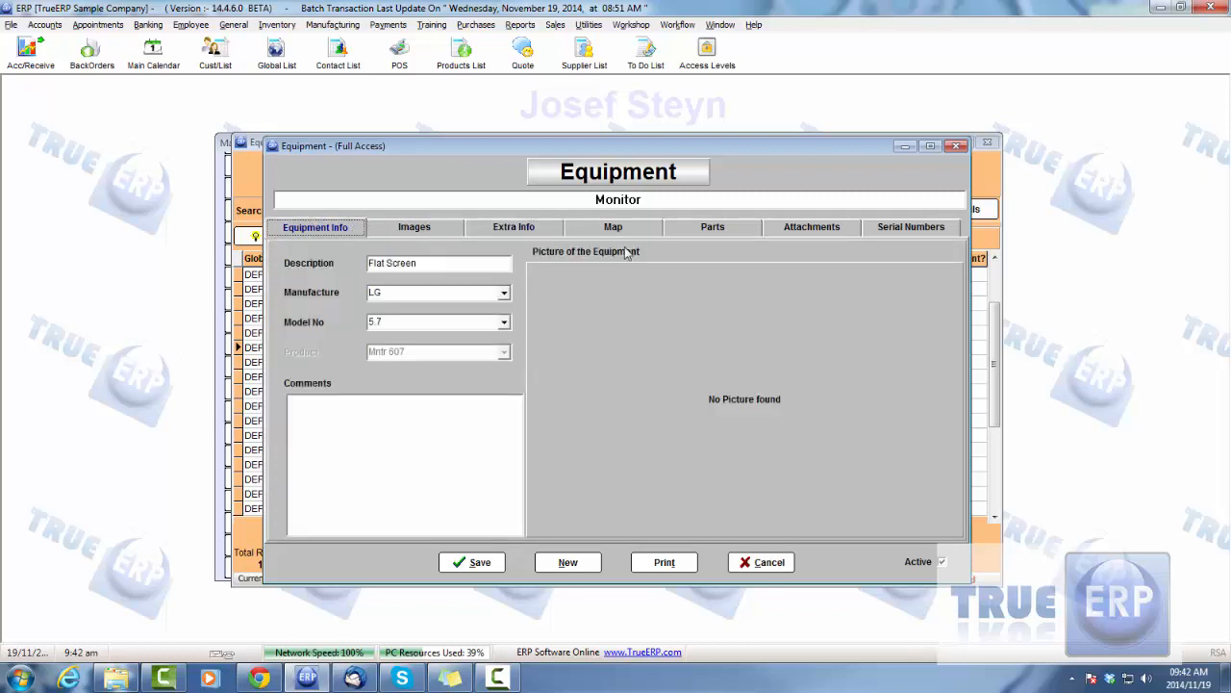
left_click(712, 228)
left_click(819, 228)
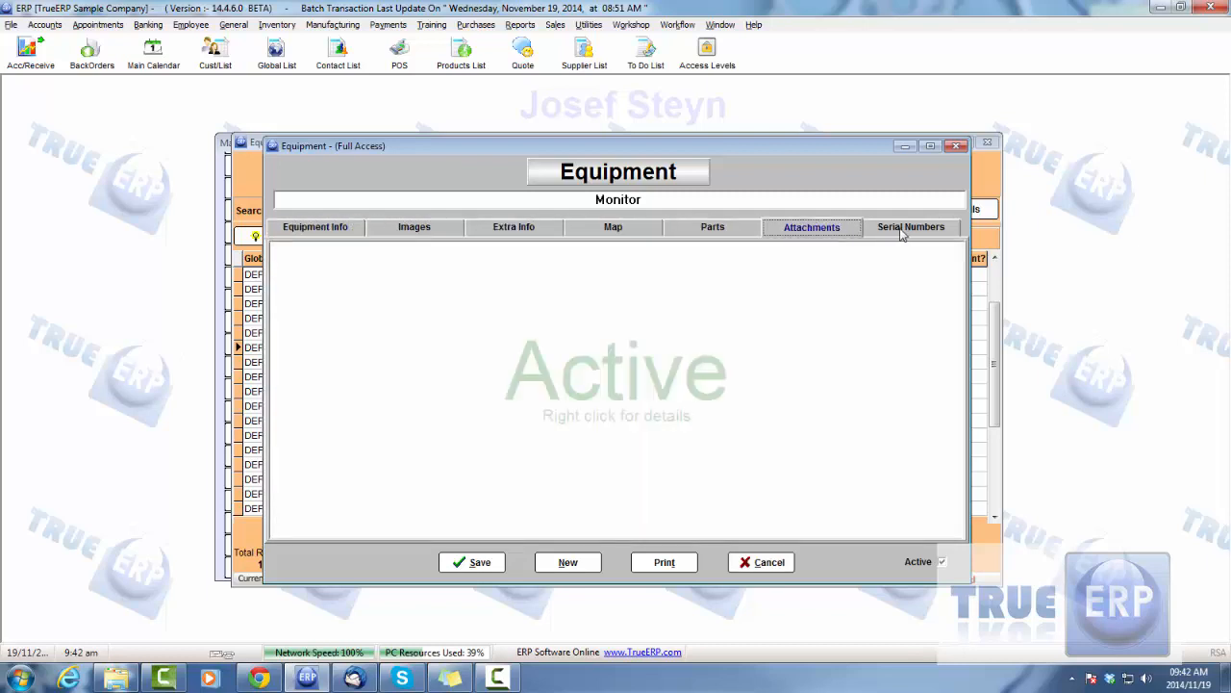
left_click(901, 229)
left_click(760, 562)
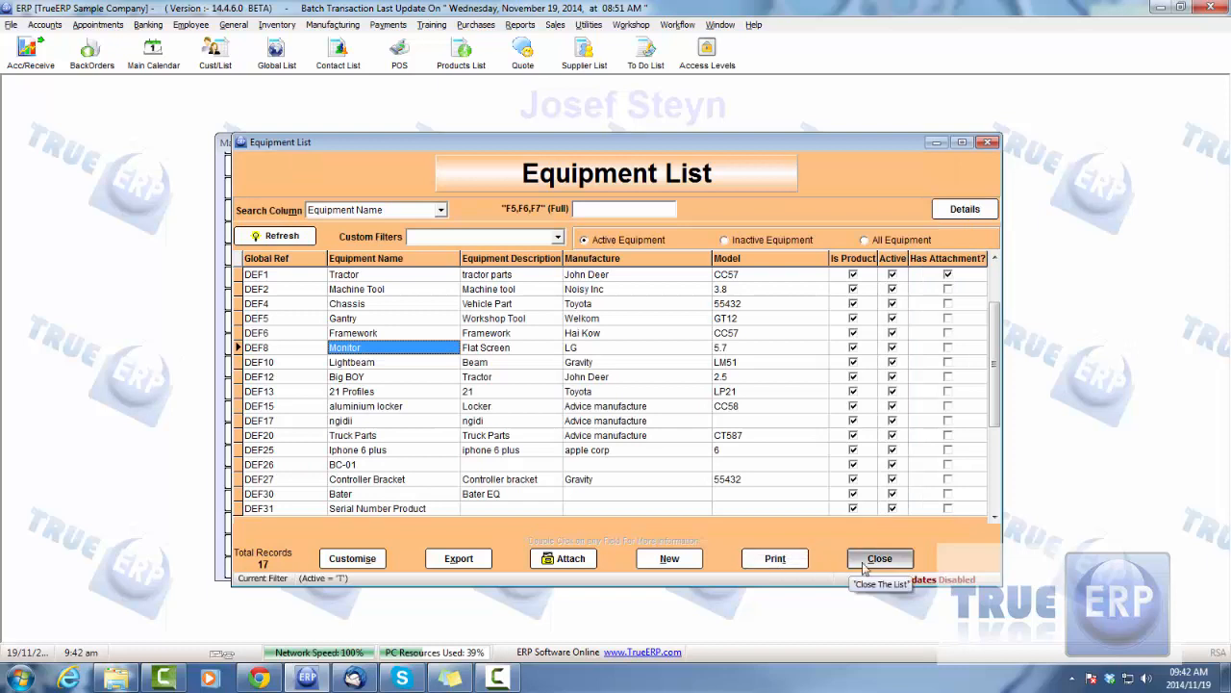
Browse the remaining records of the equipment list and close the list
left_click(388, 406)
scroll(392, 416, "down", 7)
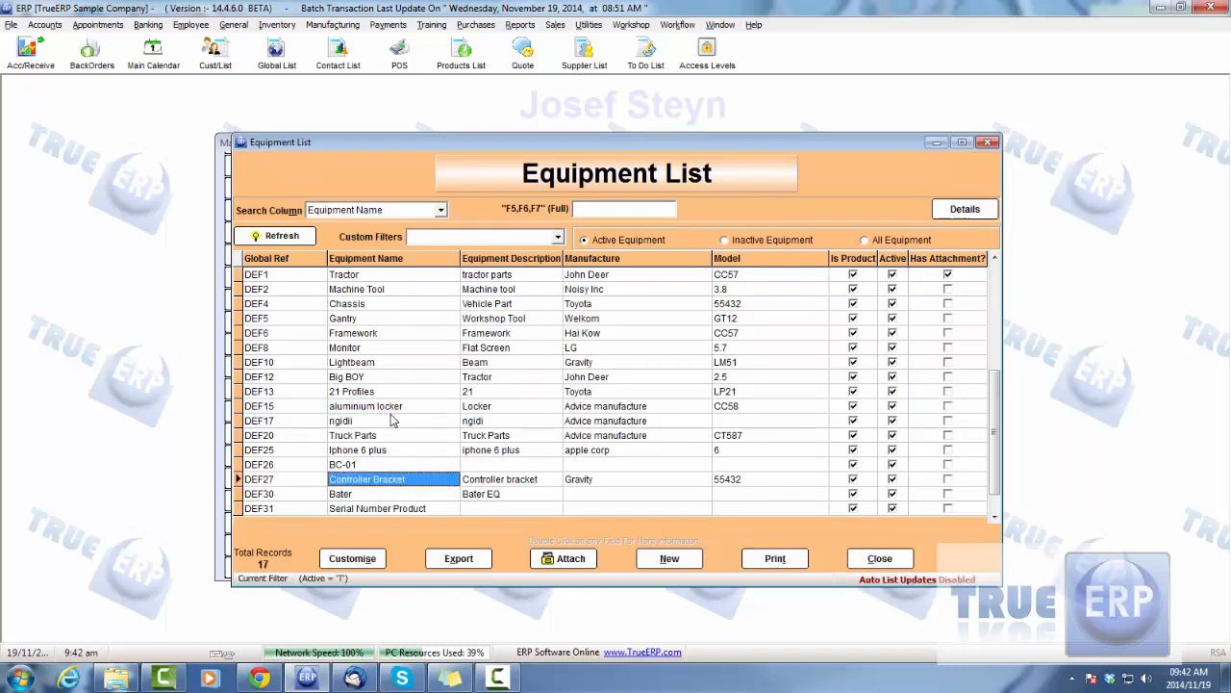
left_click(877, 558)
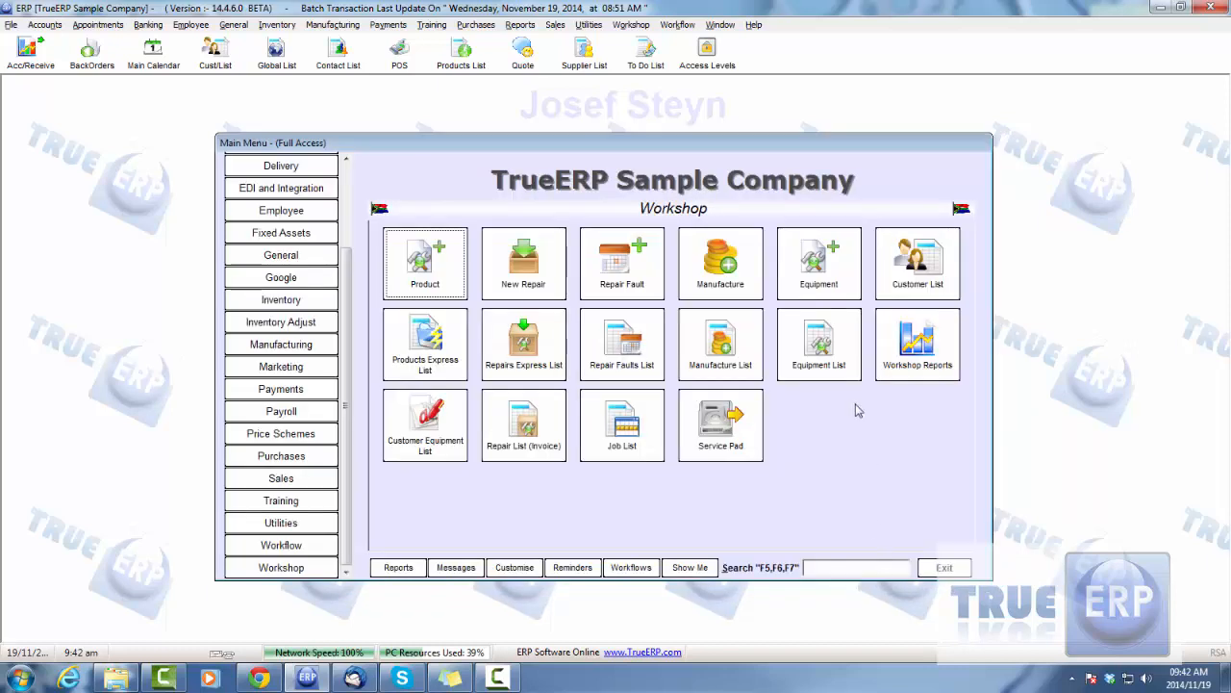
View the blank form for a new equipment record and discard it without keeping changes
left_click(828, 274)
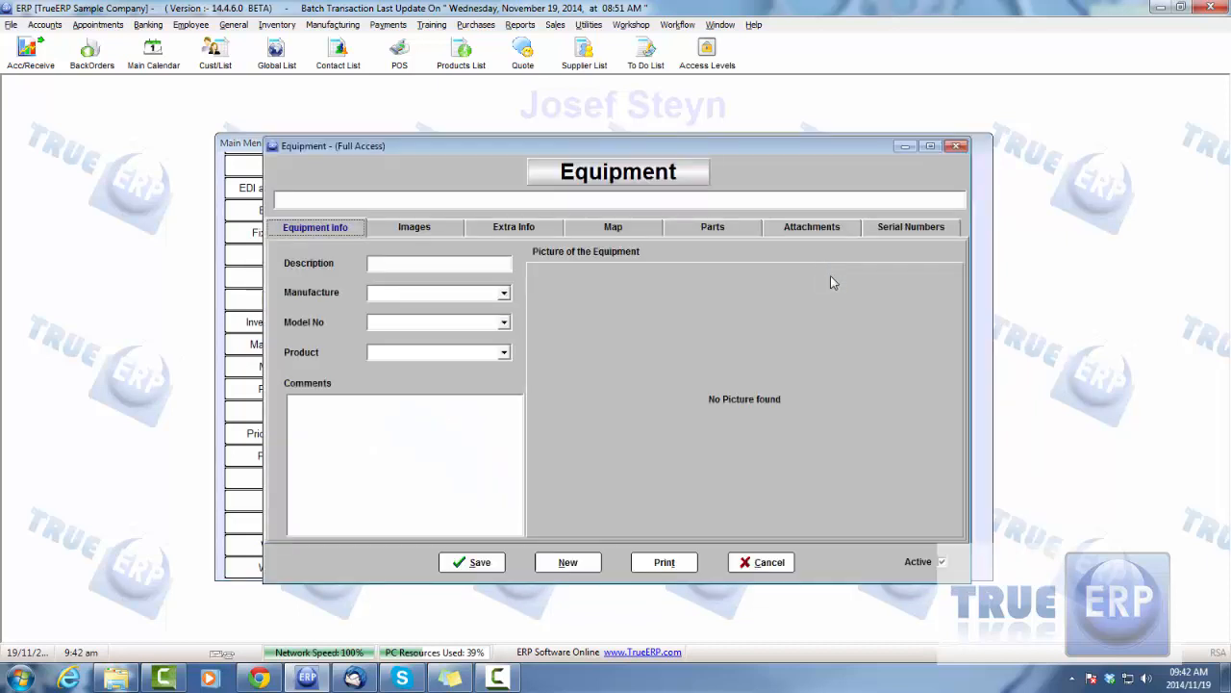
left_click_drag(626, 147, 617, 148)
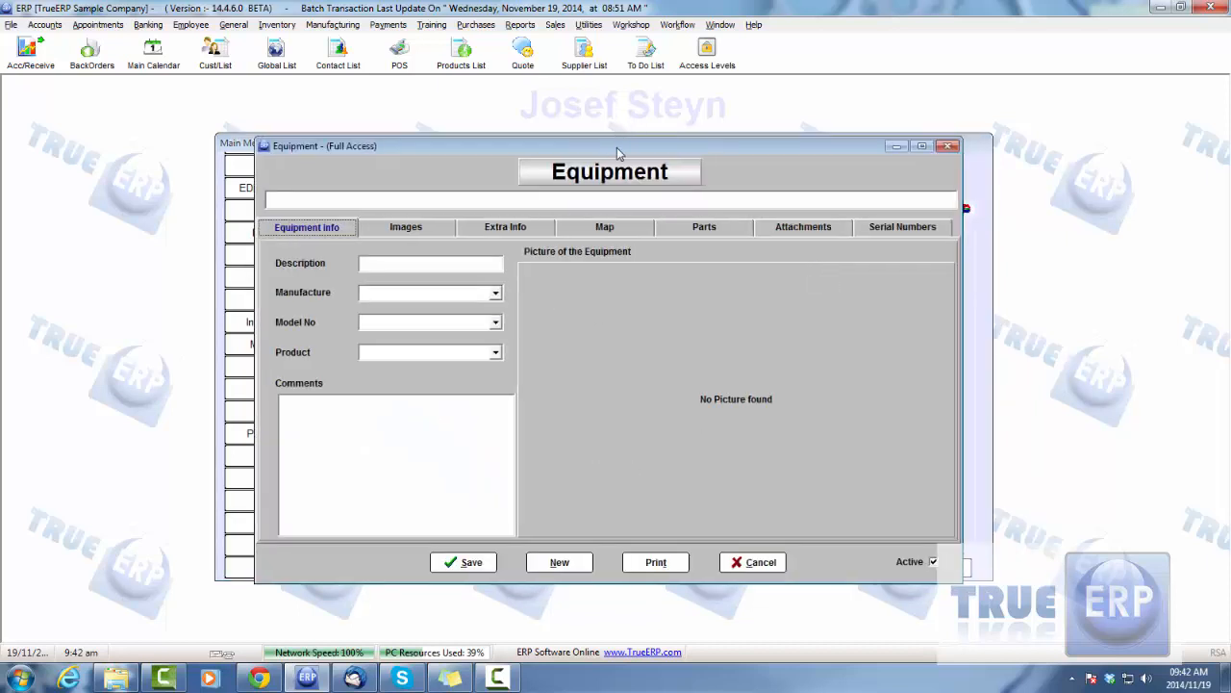
left_click(751, 563)
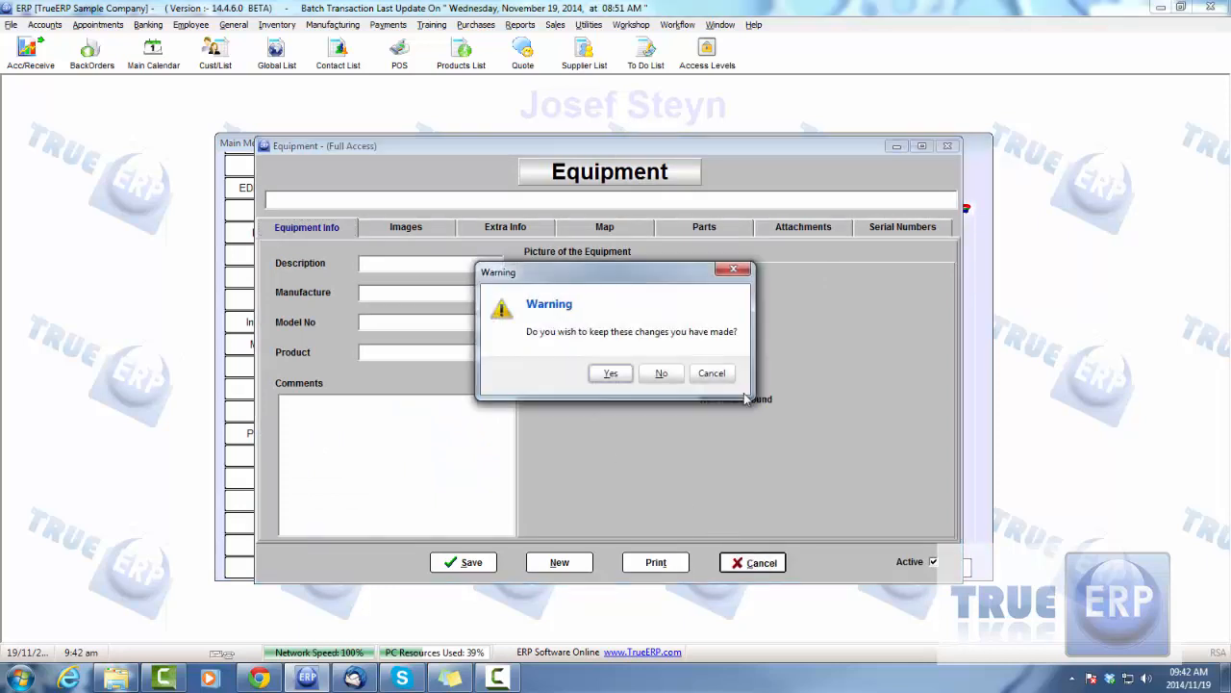
left_click(662, 374)
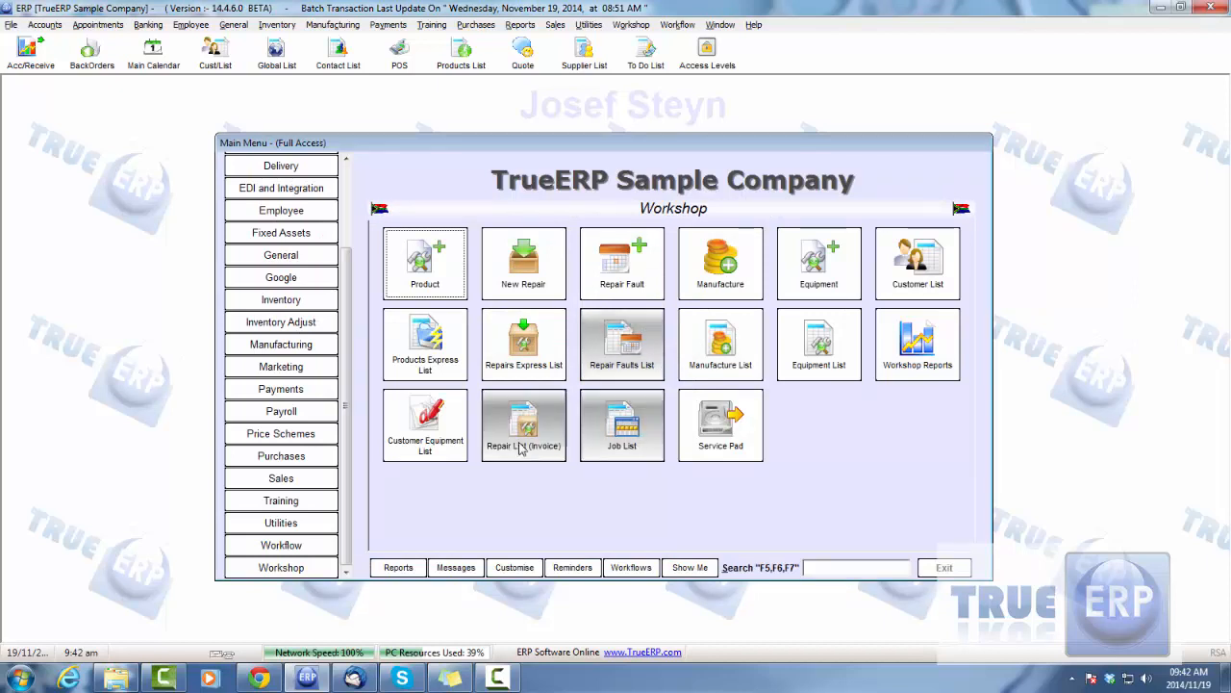
Open the customer equipment list, view the Serial Number Product equipment record belonging to Ache Co, and close that record
left_click(440, 424)
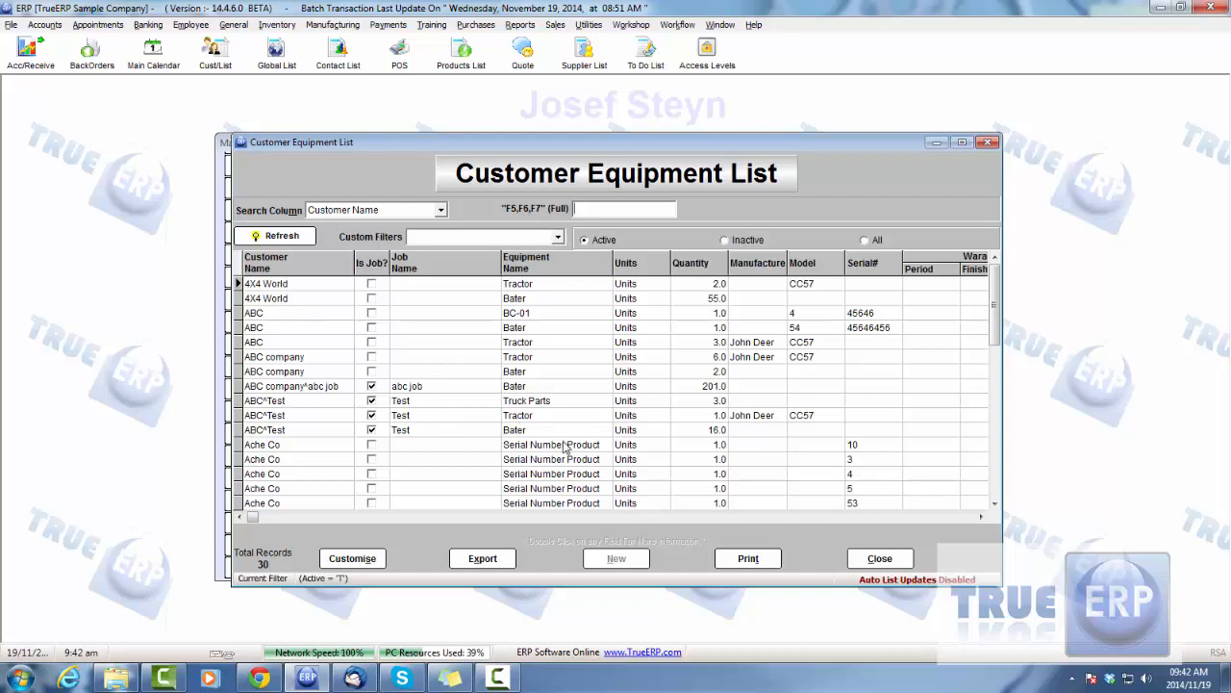
mouse_move(996, 300)
left_mouse_down()
mouse_move(1002, 423)
mouse_move(1003, 385)
left_mouse_up()
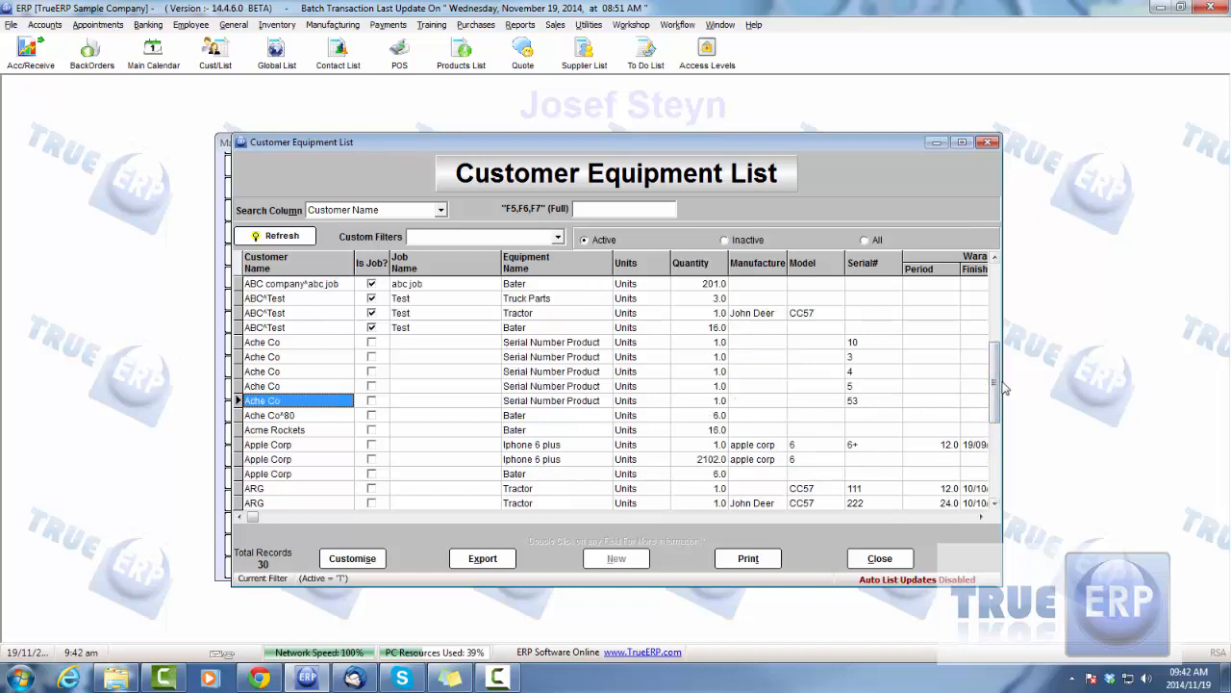
double_click(572, 344)
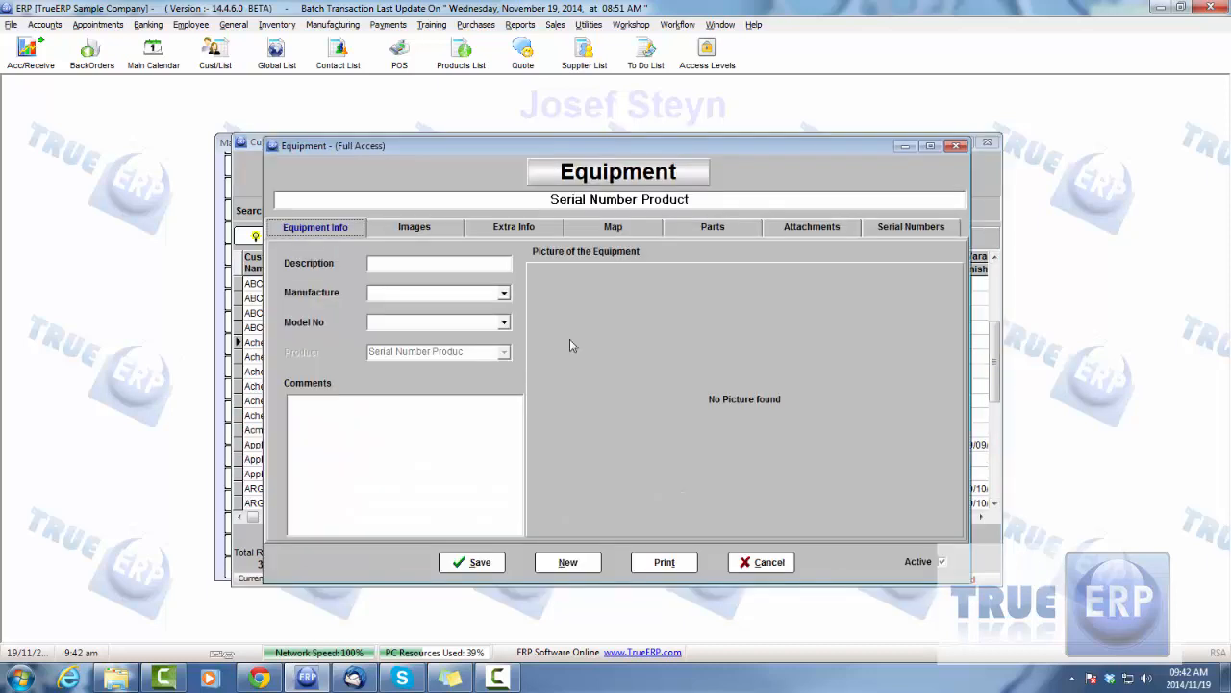
left_click(765, 562)
View the equipment held by customer Ache Co, discard any changes to the customer record, and close the customer equipment list
double_click(298, 344)
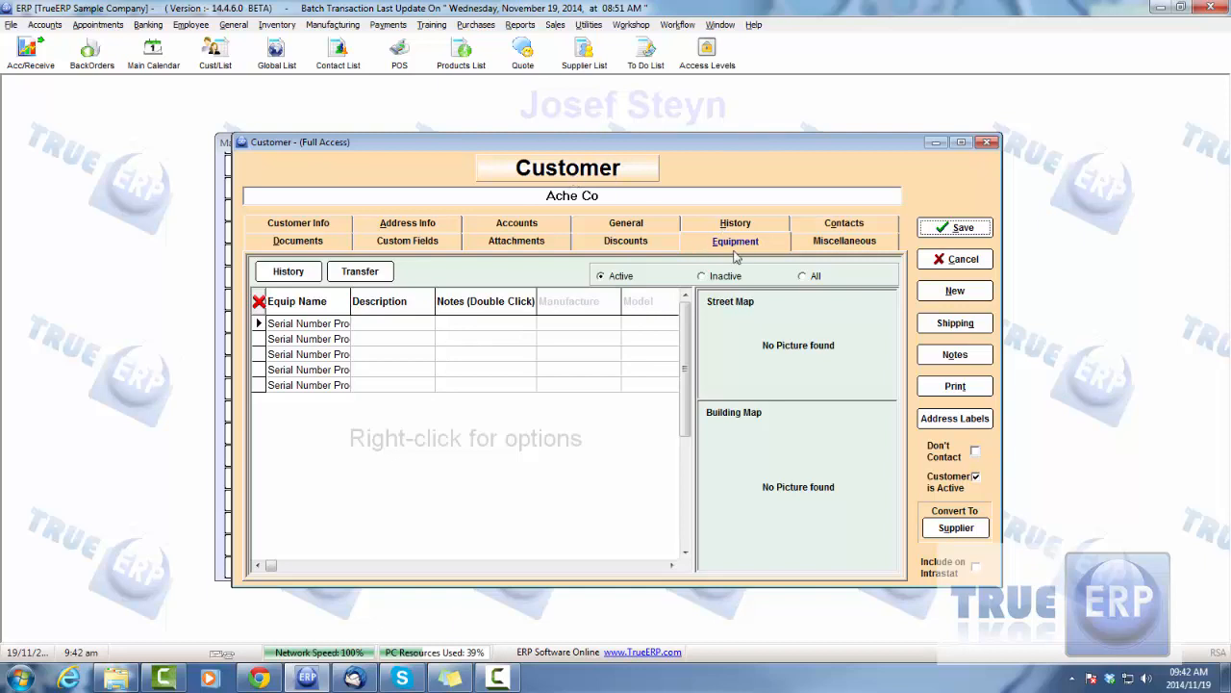
left_click(289, 325)
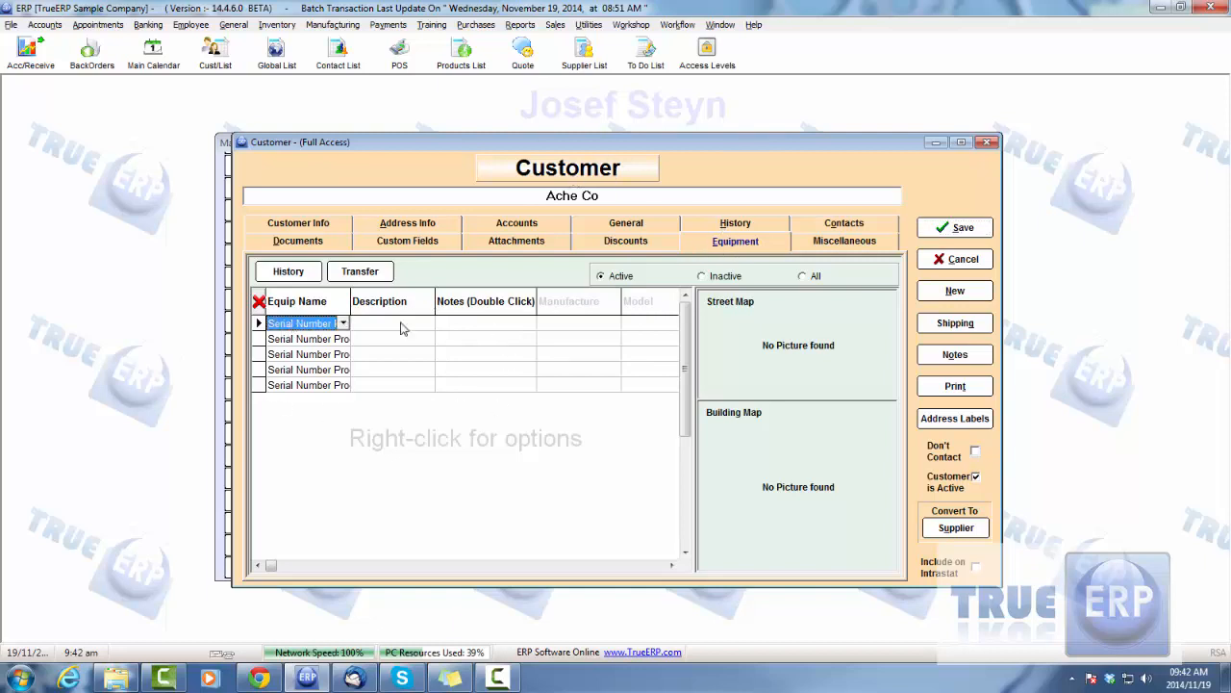
left_click(941, 262)
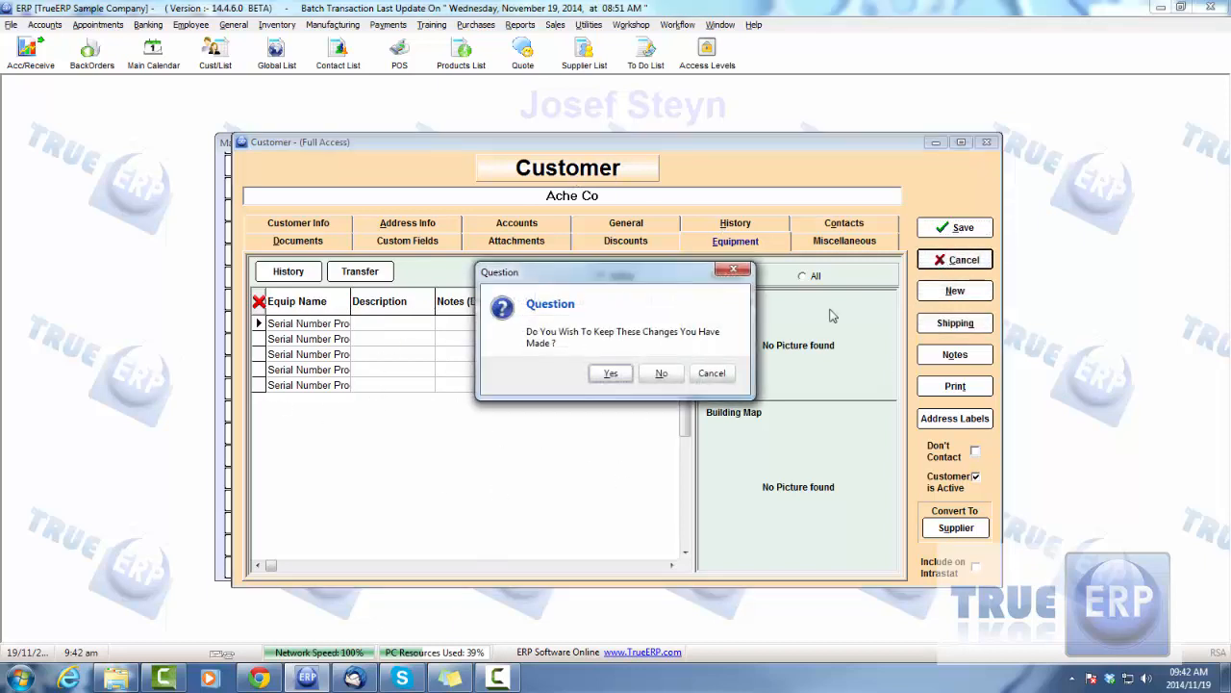
left_click(660, 374)
left_click(878, 559)
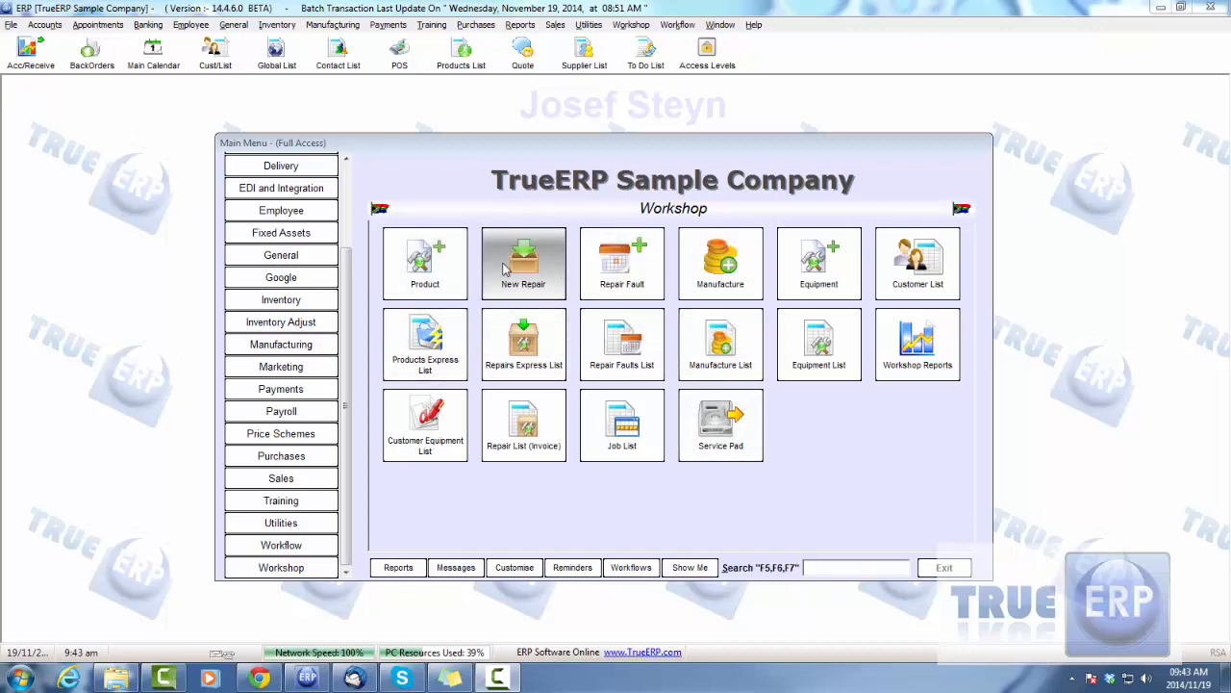
Open ABC's repair 62 from the repairs express list and examine its products, return authorities, sales orders, appointments, assets, bills and equipment
left_click(524, 362)
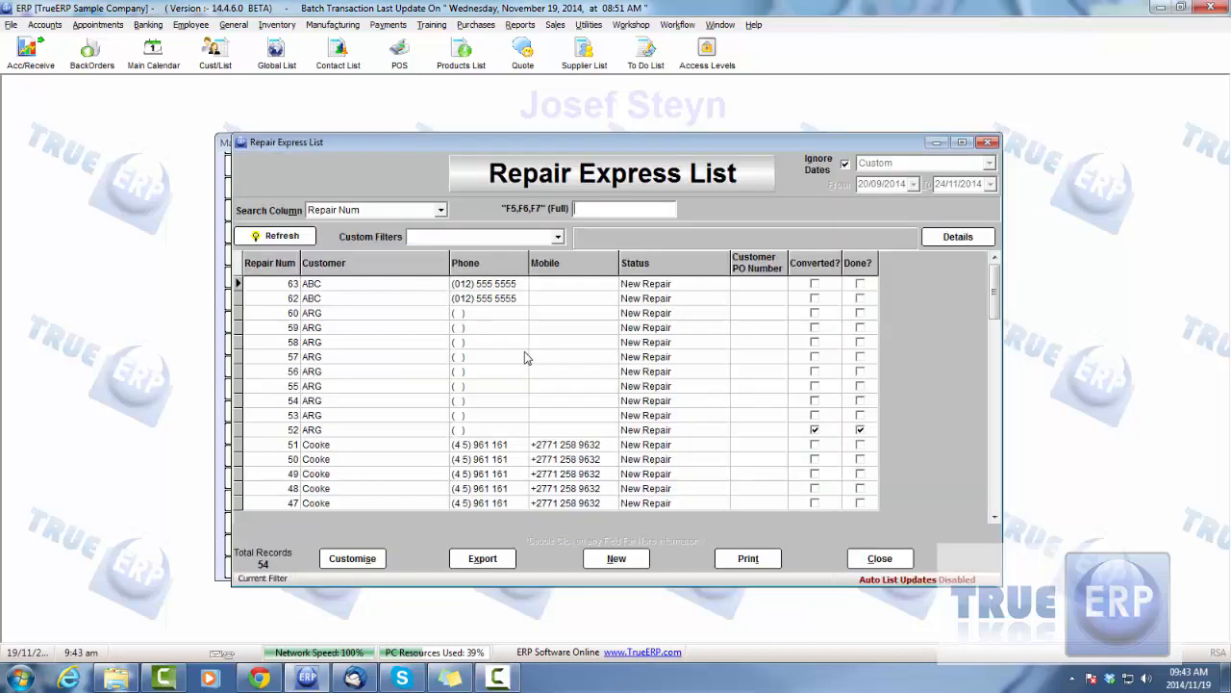
left_click(486, 298)
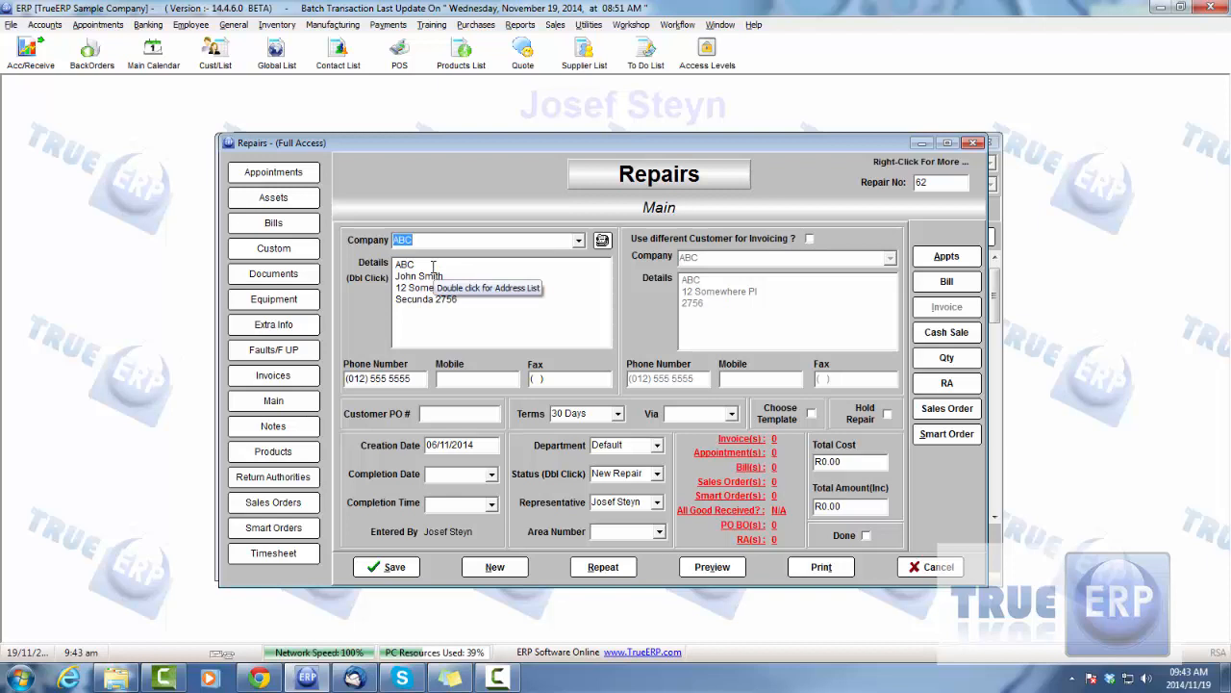
left_click(278, 453)
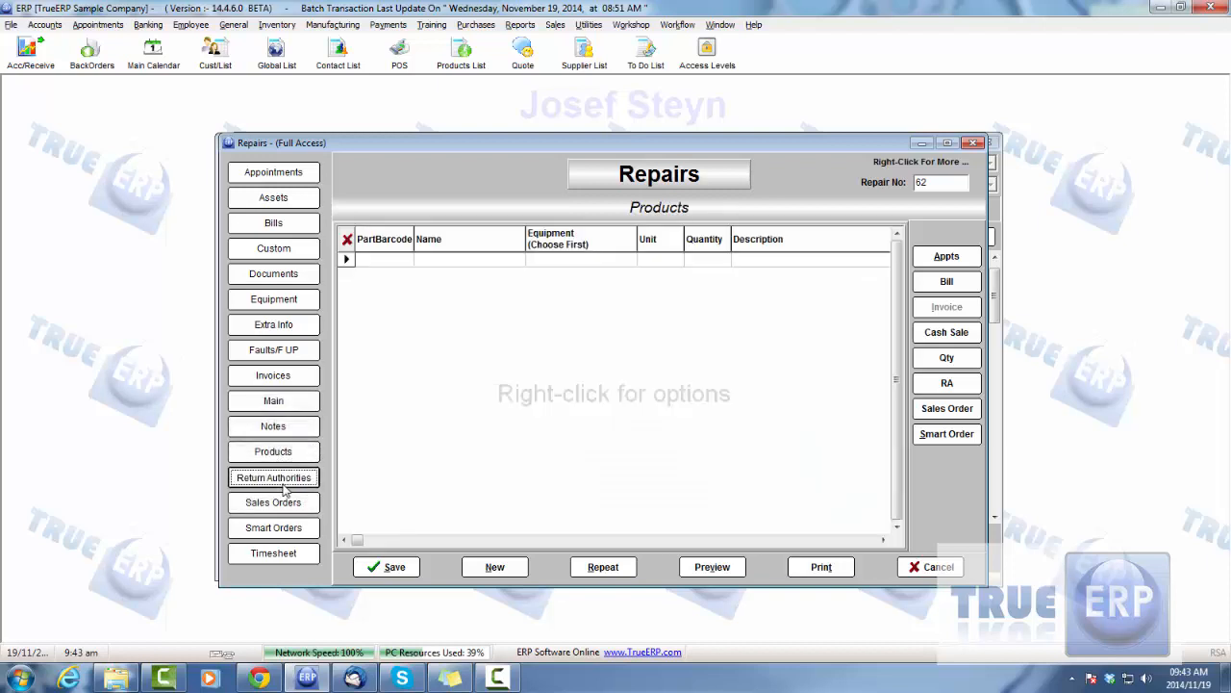
left_click(279, 477)
left_click(281, 504)
left_click(276, 173)
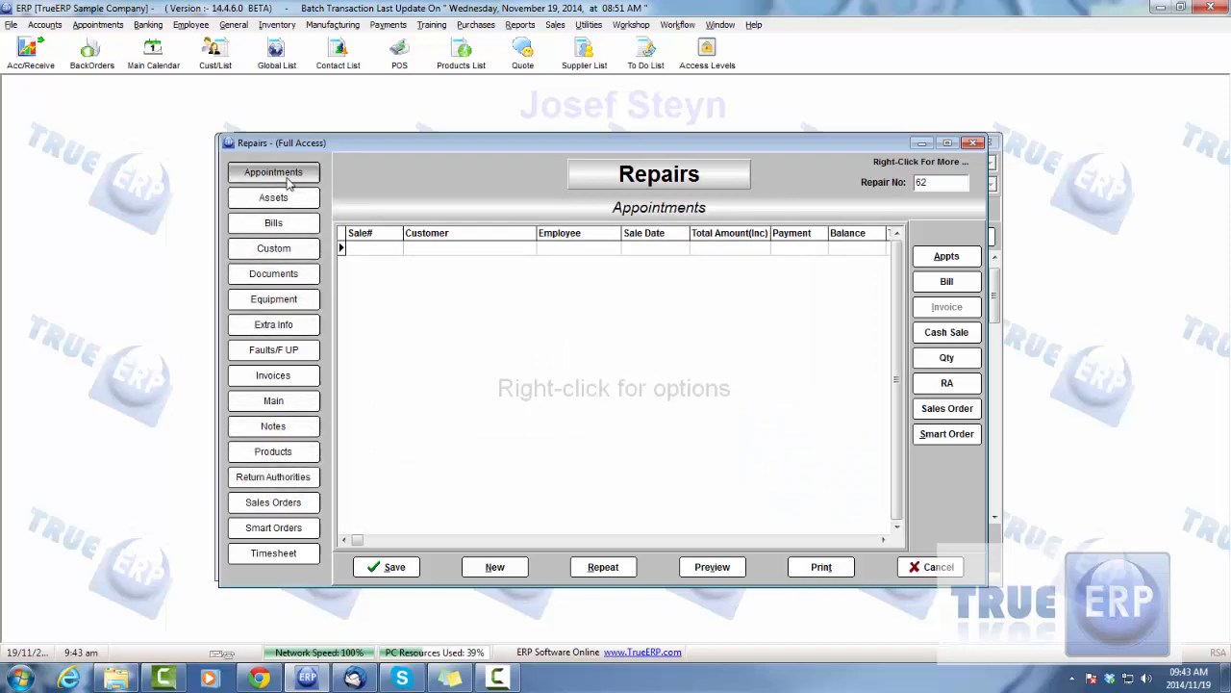
left_click(273, 198)
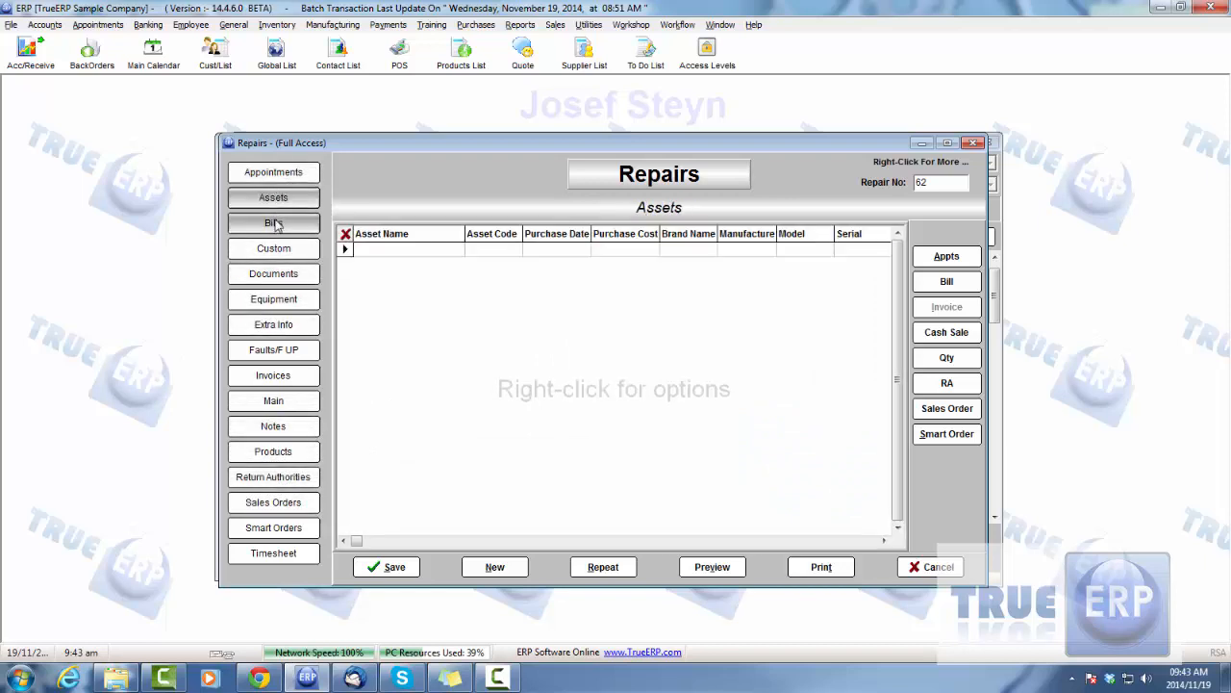
left_click(276, 223)
left_click(279, 301)
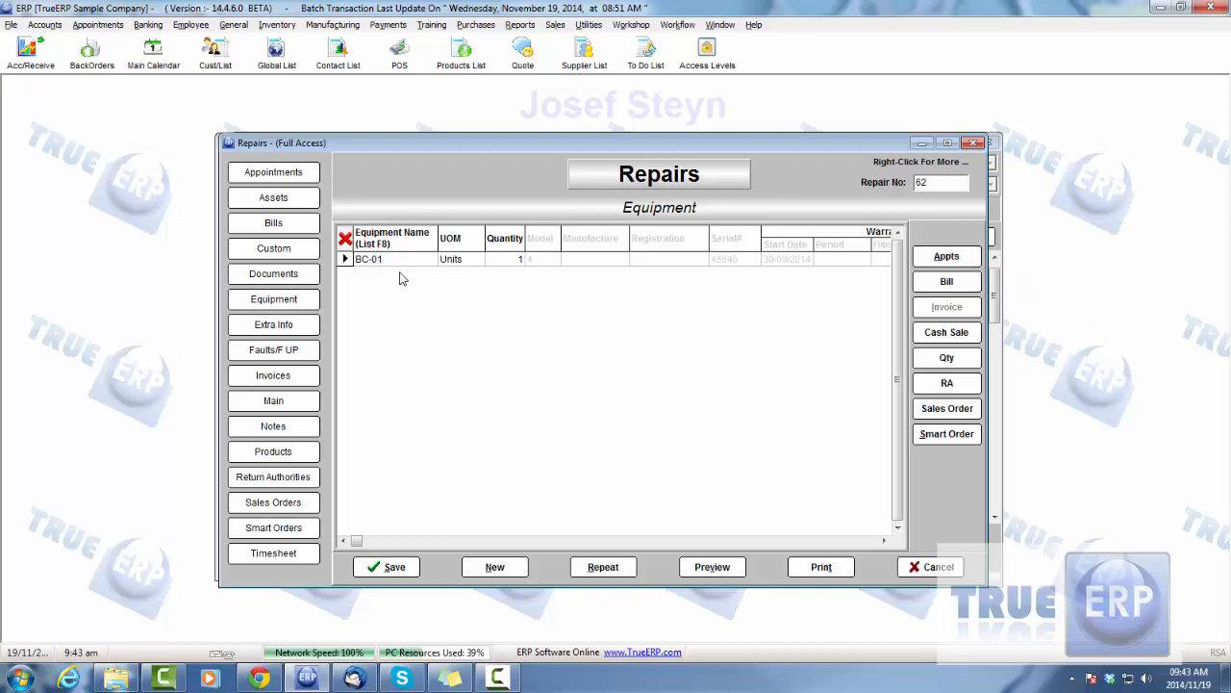
Start a timesheet entry on the repair with Admin as the employee
left_click(270, 556)
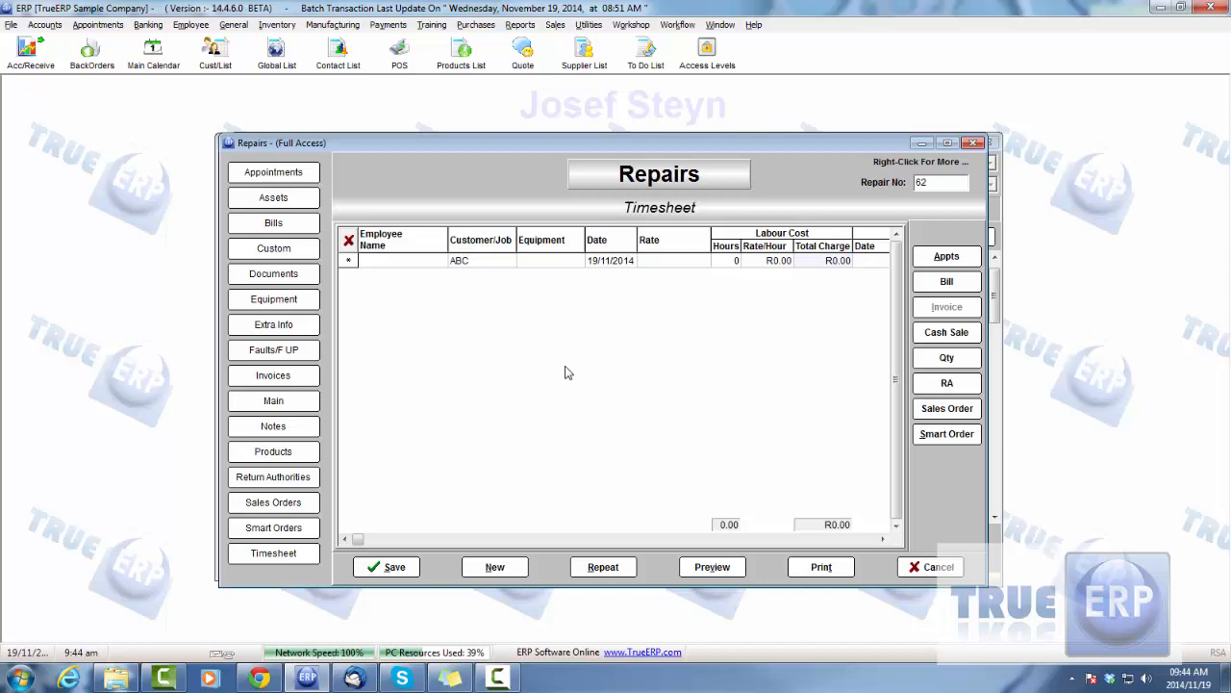
left_click(395, 261)
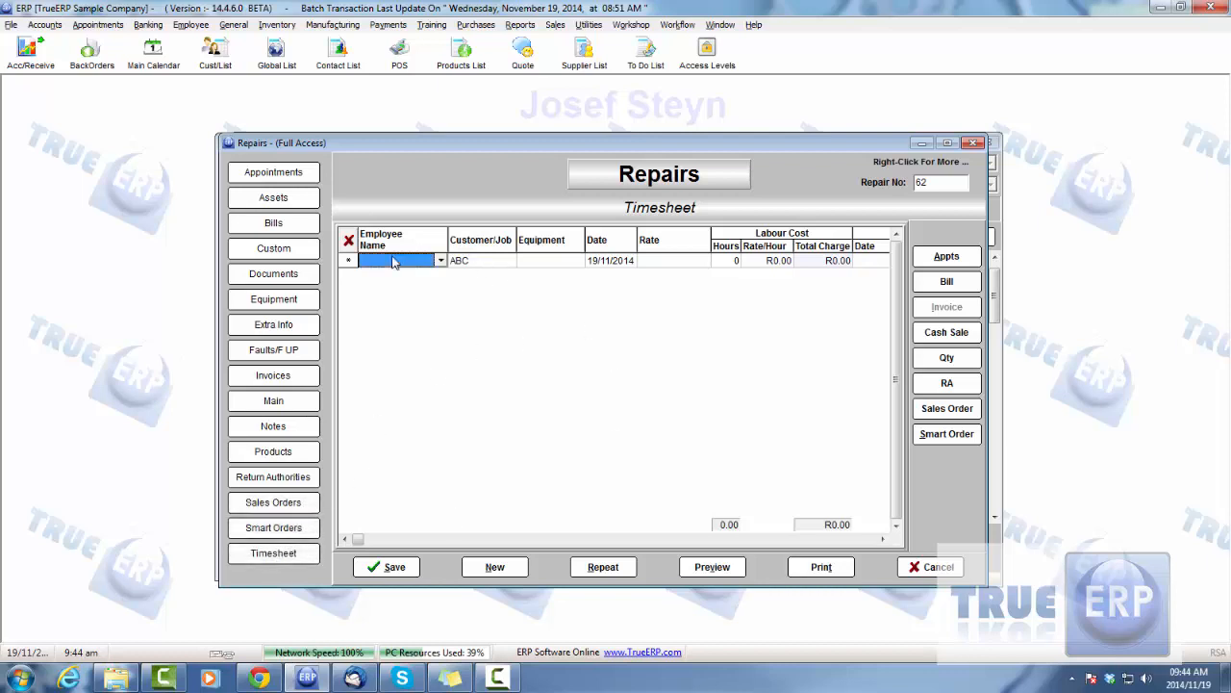
left_click(440, 261)
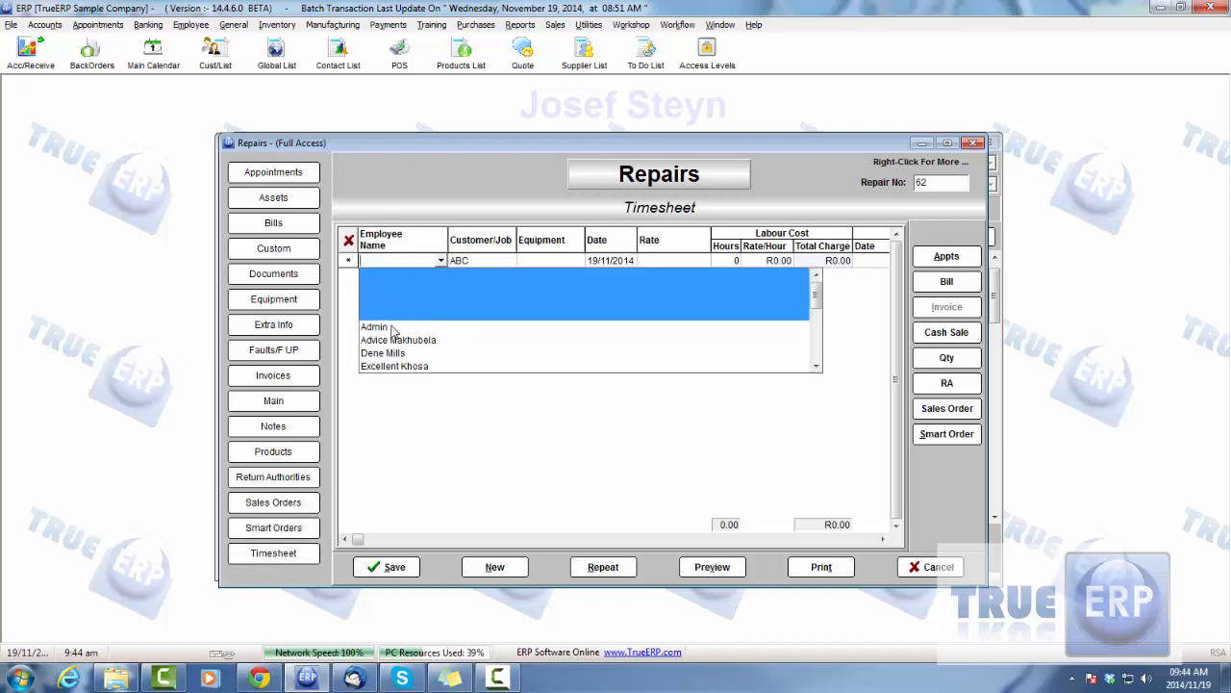
left_click(391, 332)
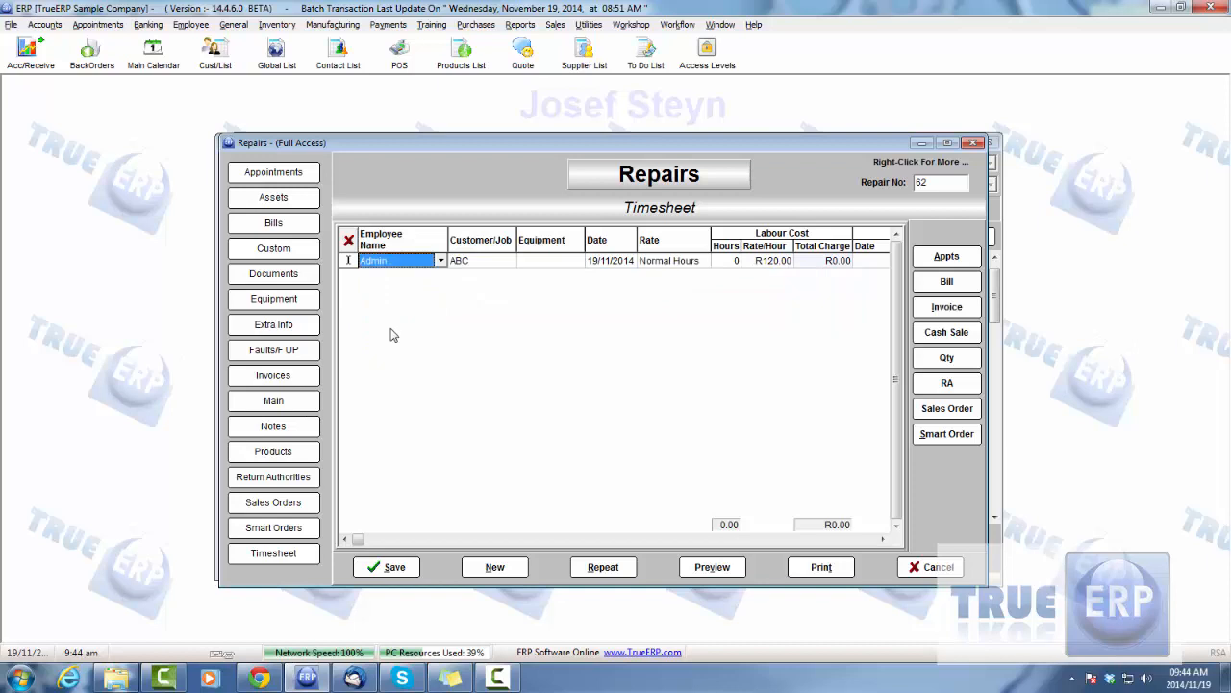
Assign the Tractor equipment to Admin's timesheet entry on the repair and set its labour hours to 3
left_click(535, 262)
left_click(575, 261)
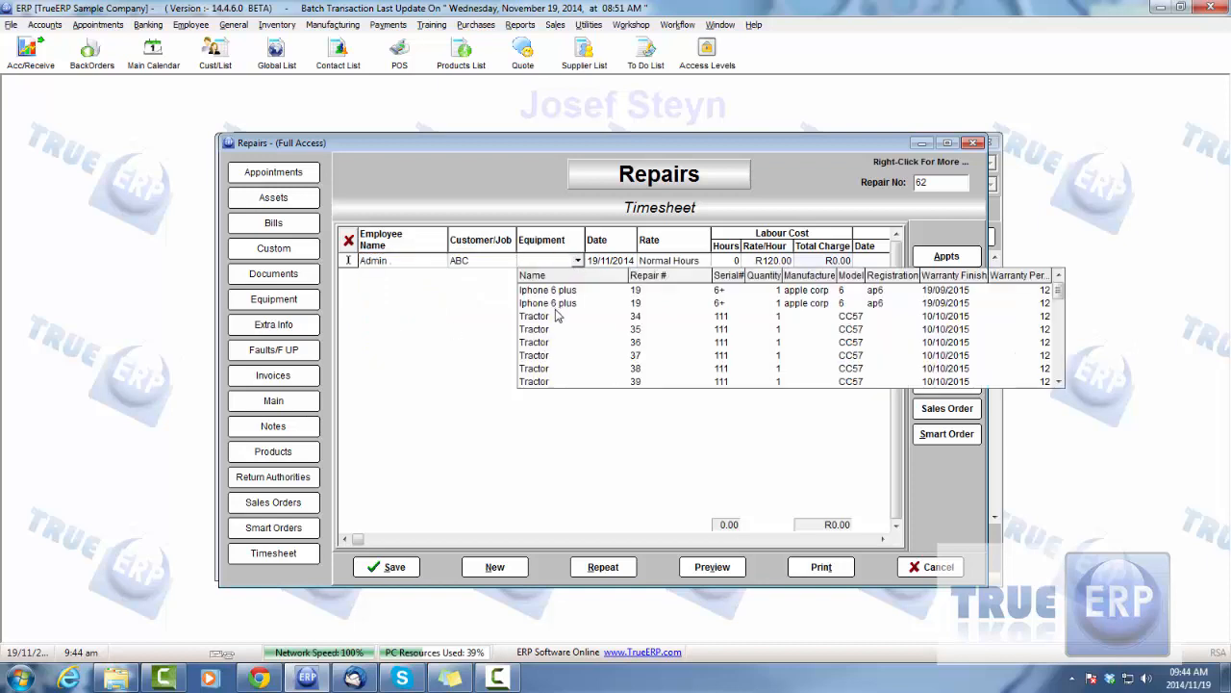
left_click(604, 321)
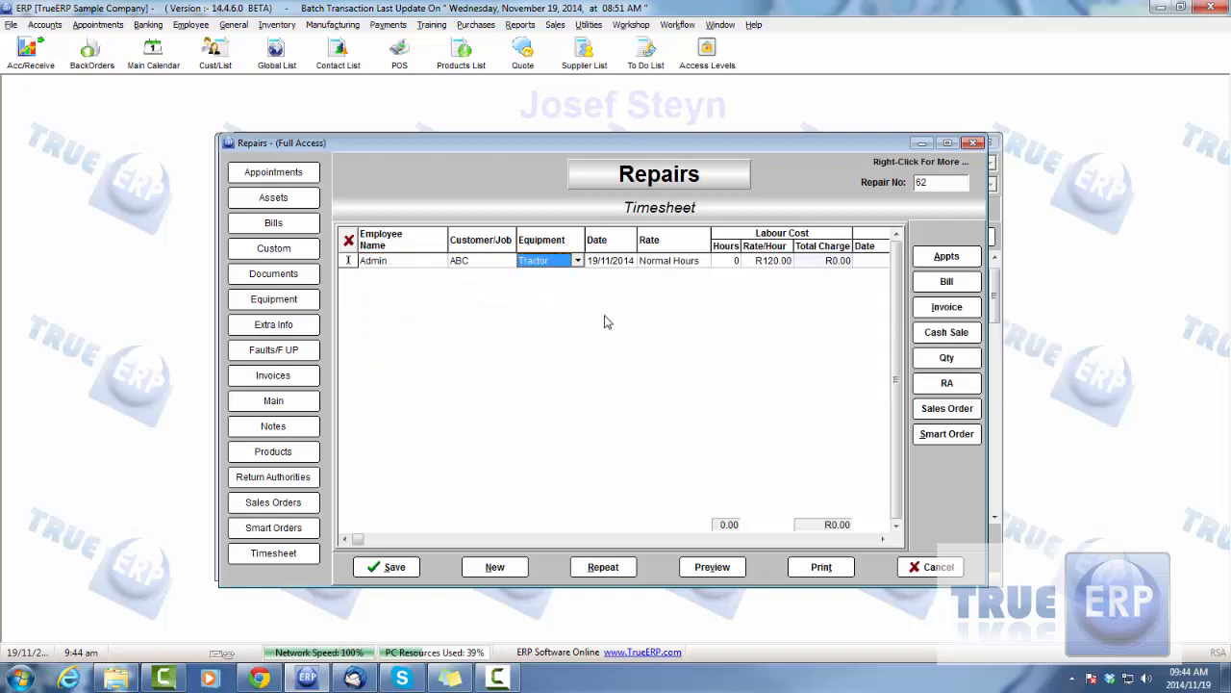
left_click(727, 266)
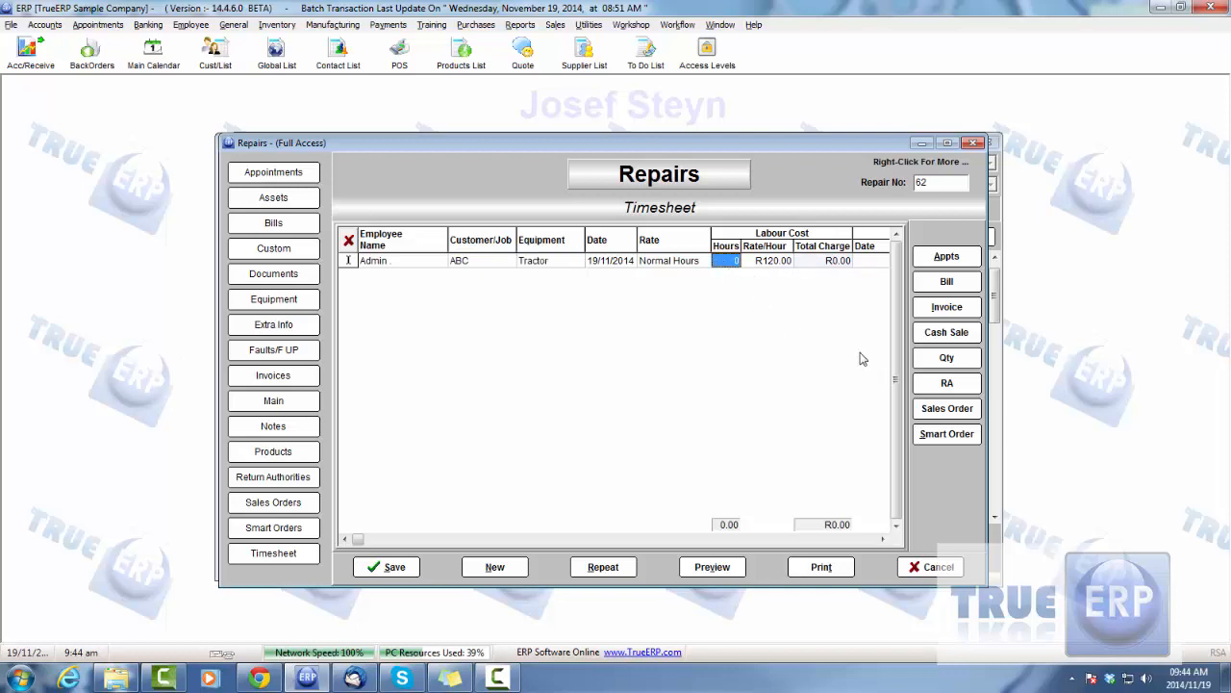
type("3")
Start an appointment from the repair in Admin's 11:00 am slot on 19/11/2014, after viewing the calendar's week and month modes
left_click(952, 258)
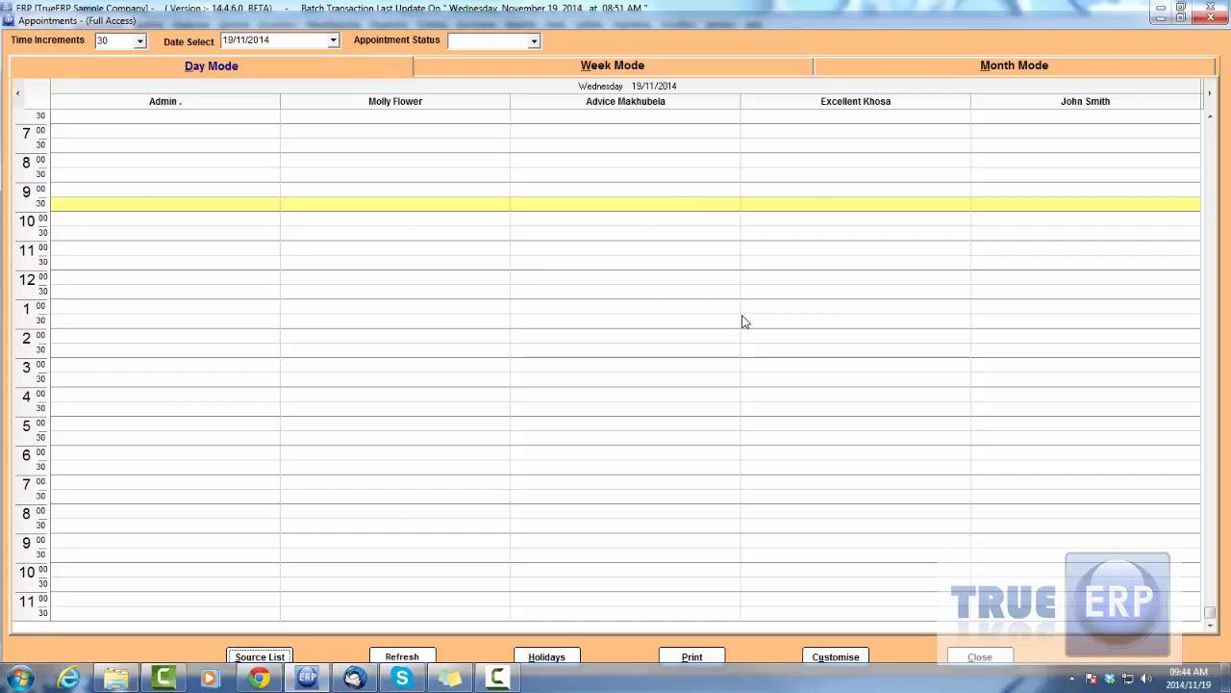
left_click(571, 69)
left_click(926, 70)
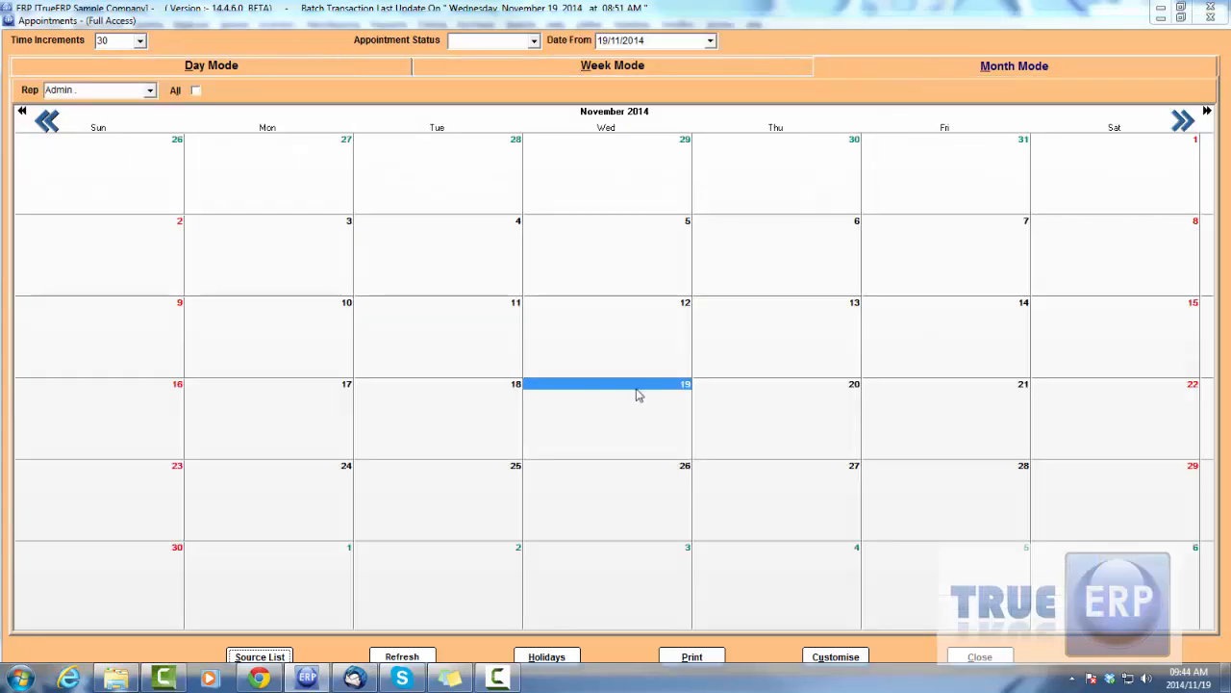
left_click(323, 69)
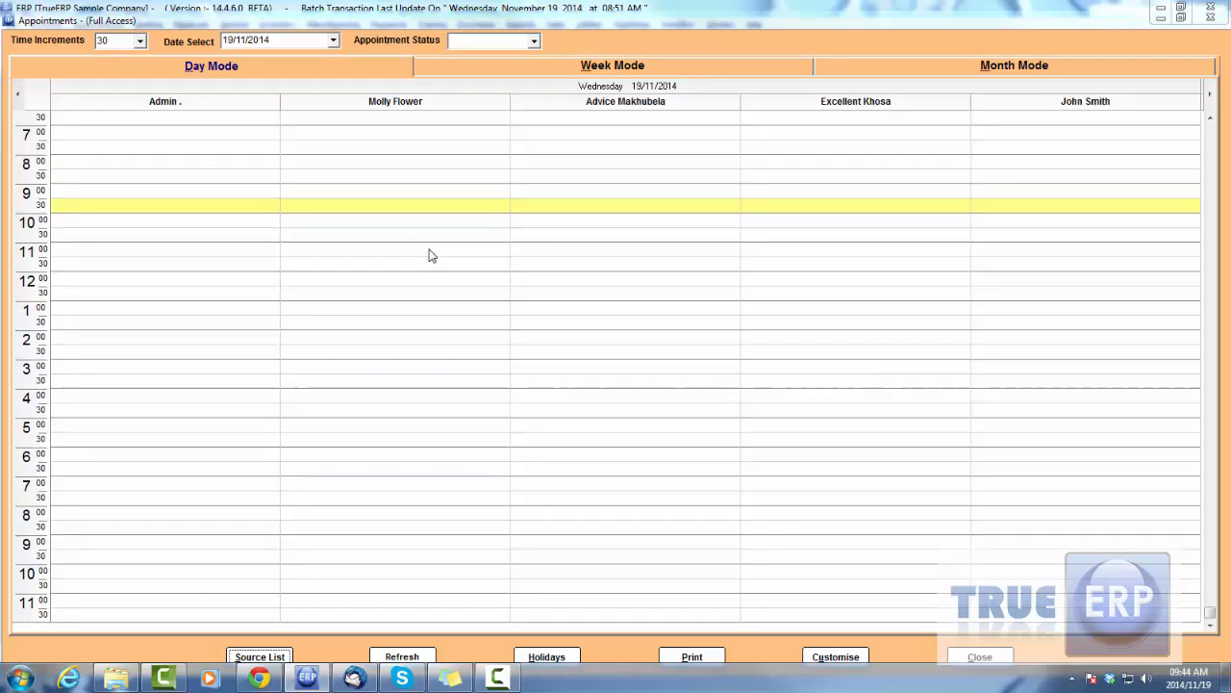
double_click(113, 255)
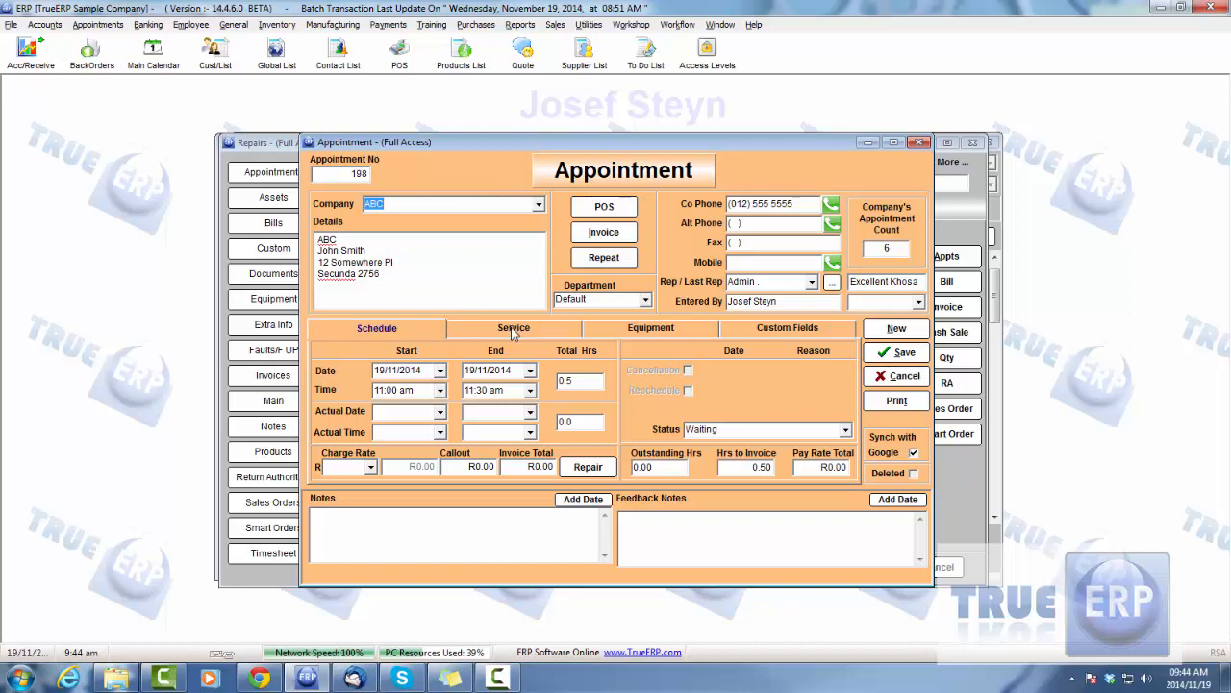
Set the ABC appointment's scheduled end time to 12:00 pm
left_click(441, 392)
left_click(441, 391)
left_click(530, 390)
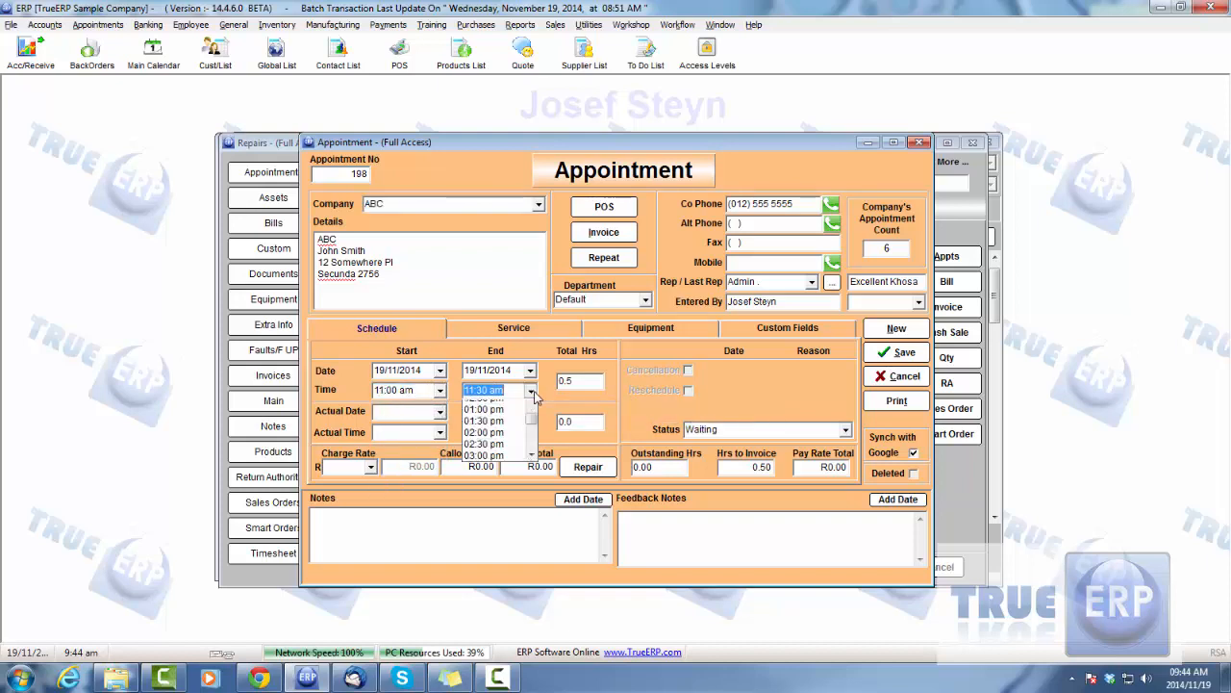
left_click(490, 415)
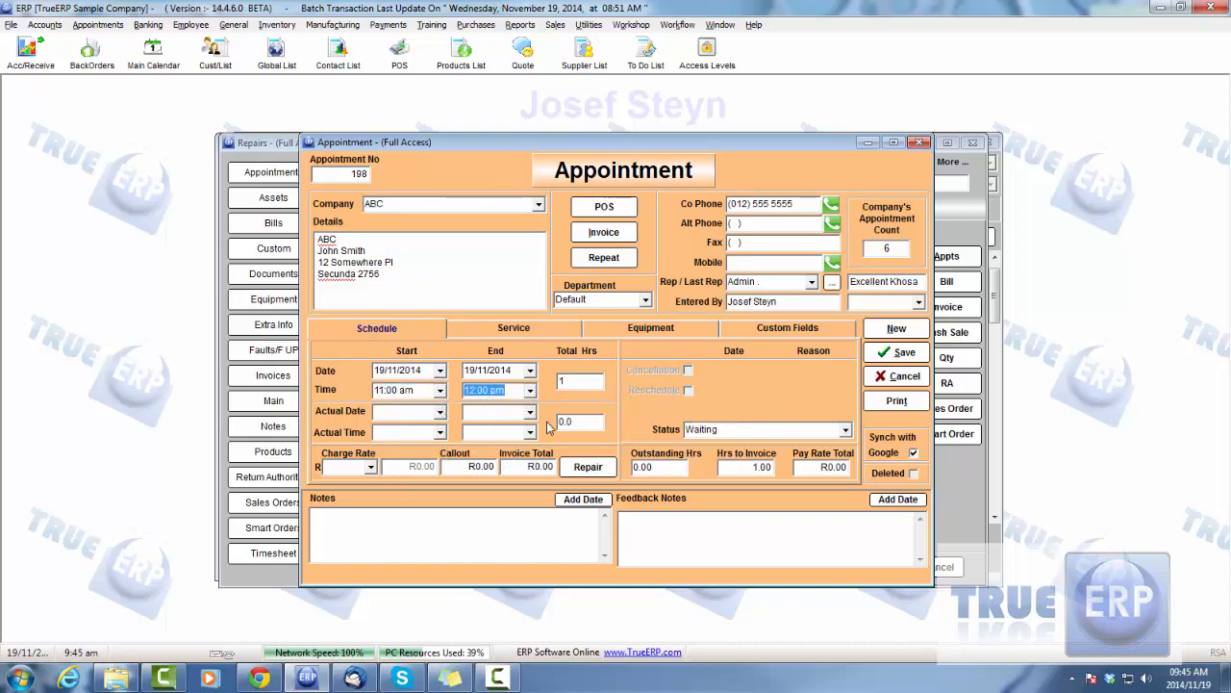
Look through the appointment's service, equipment and custom field details, and return to its schedule
left_click(519, 327)
left_click(663, 333)
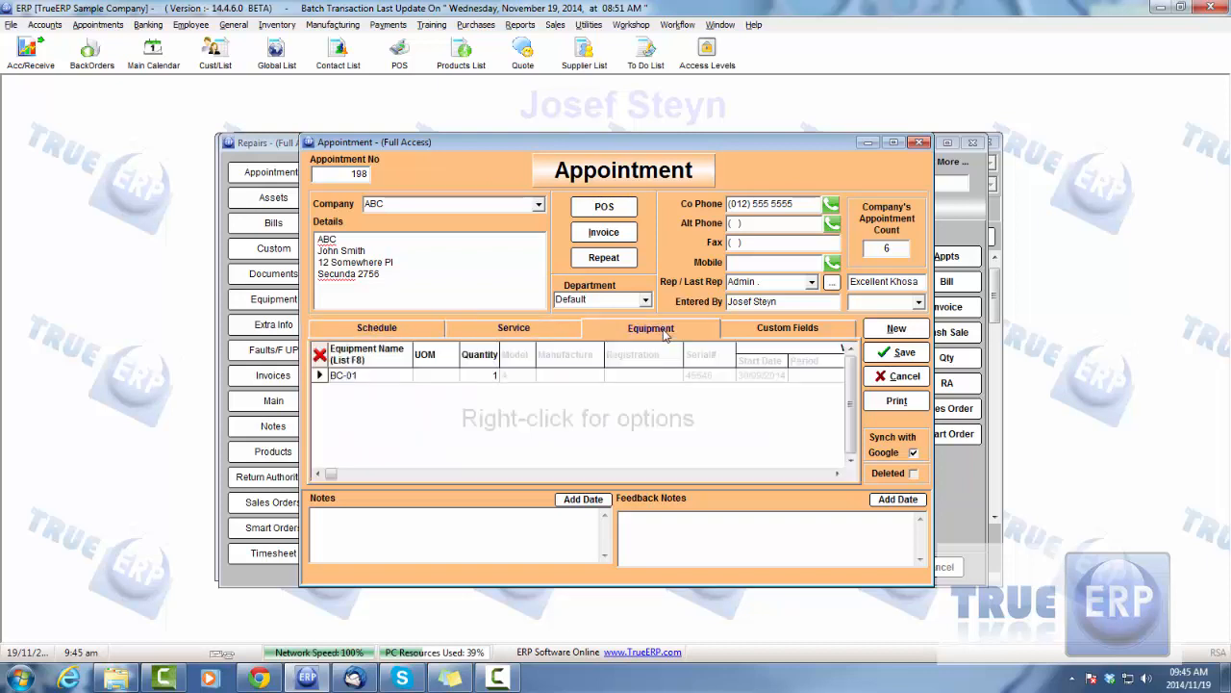
left_click(766, 329)
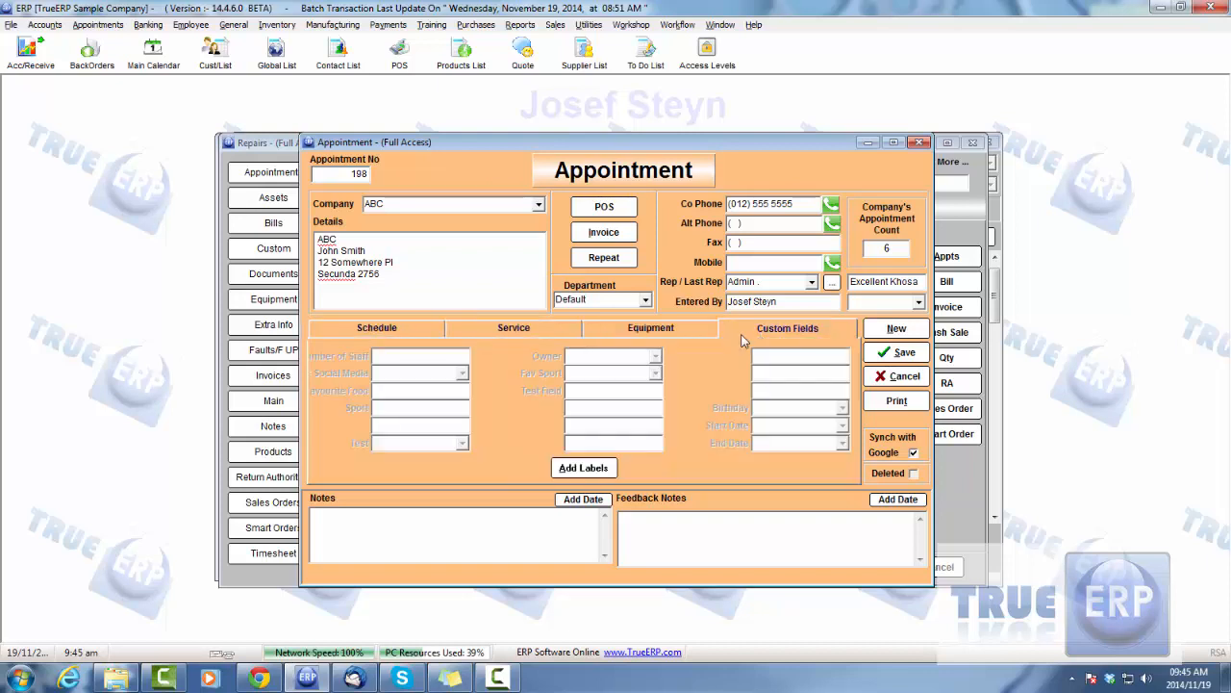
left_click(377, 329)
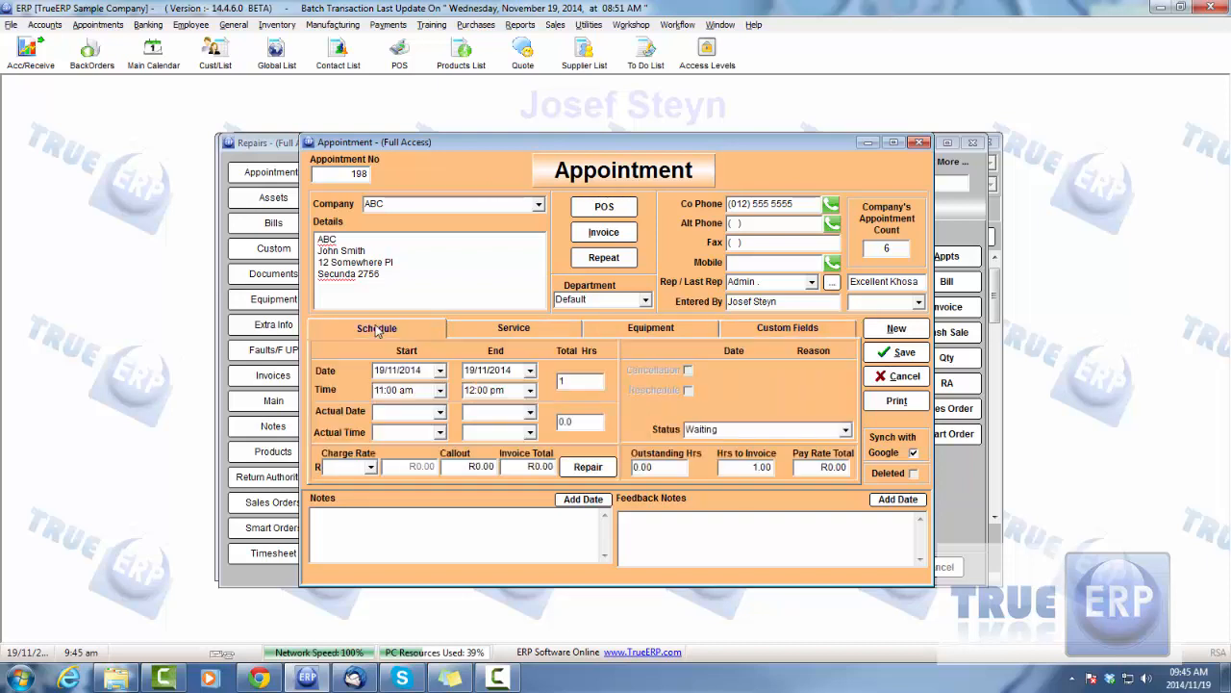
Choose a charge rate for the appointment and save it
left_click(371, 467)
left_click(349, 489)
left_click(905, 355)
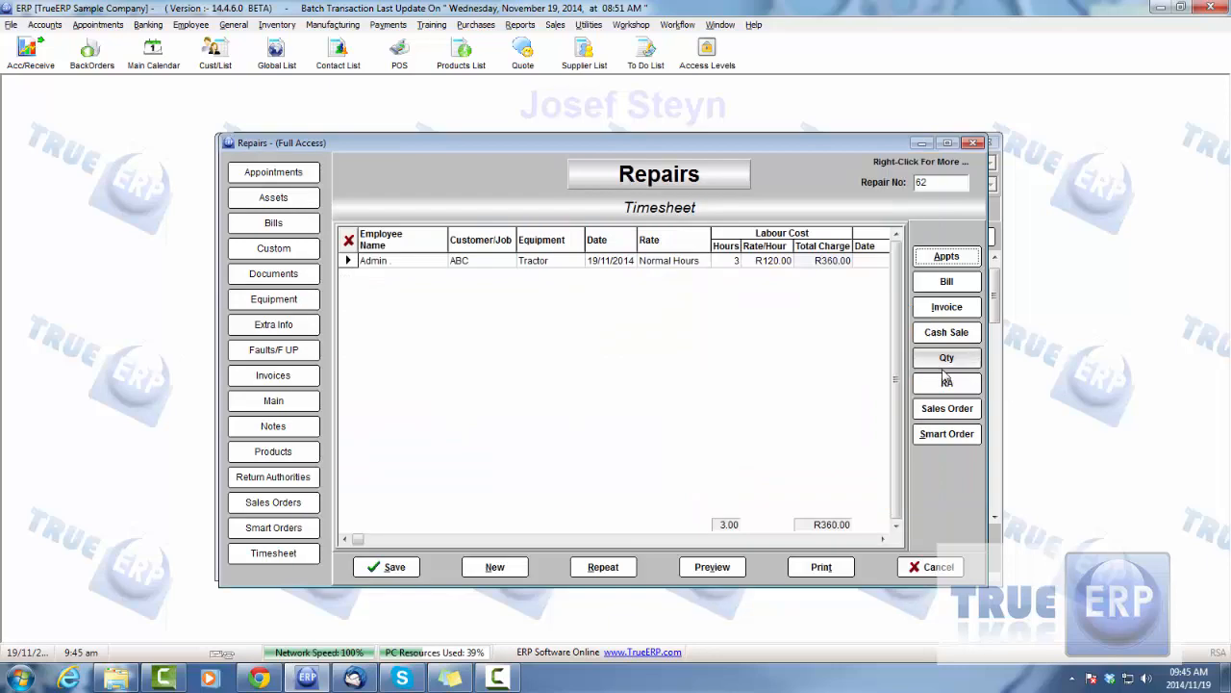
Save the repair with its timesheet entry and close the repairs express list
left_click(386, 567)
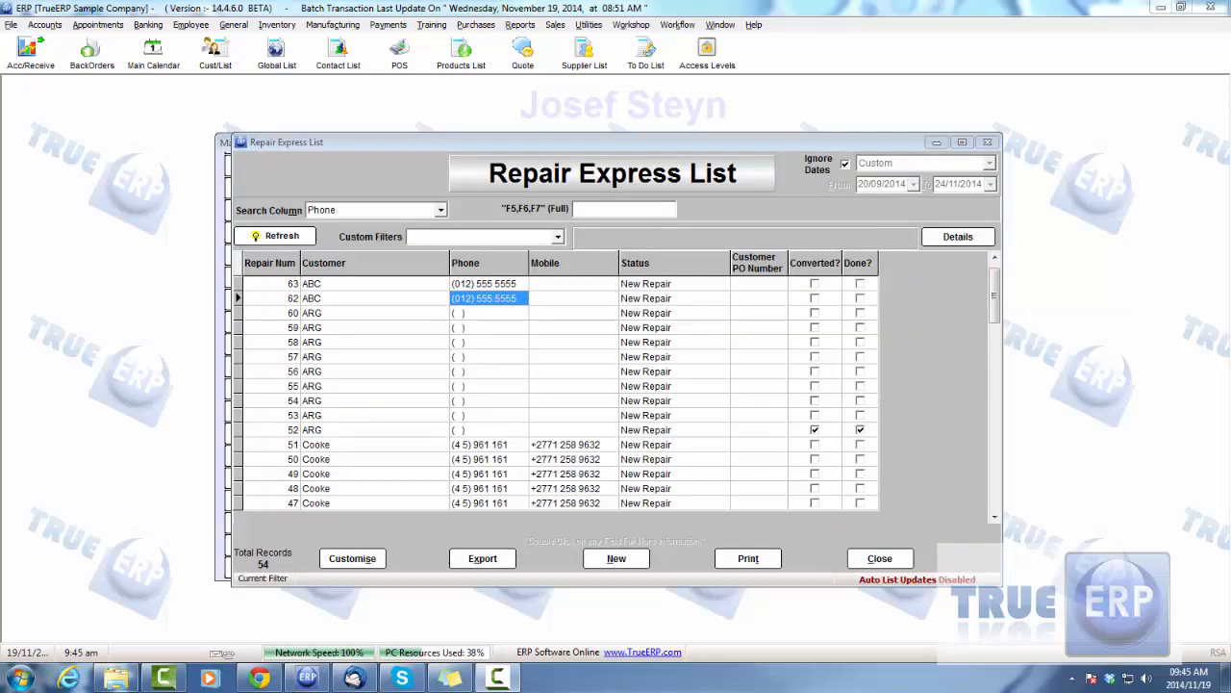
left_click(879, 558)
Open the appointments list to check for ABC's appointment, and close the list
scroll(284, 212, "up", 3)
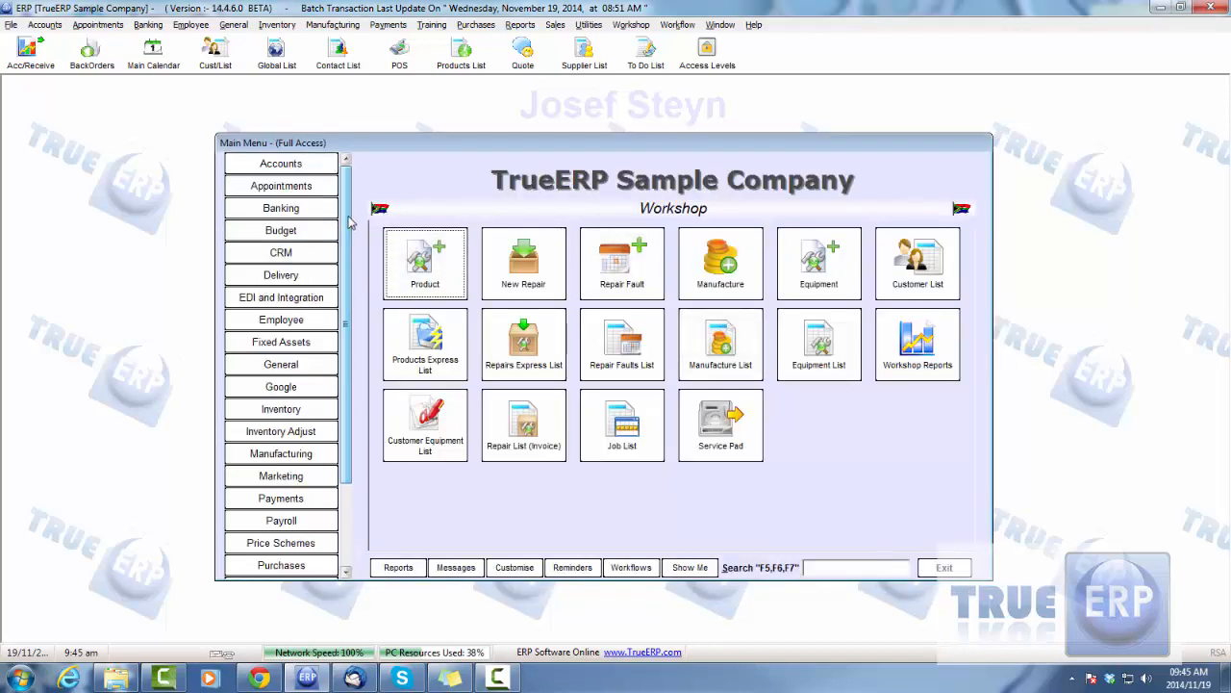
left_click(281, 185)
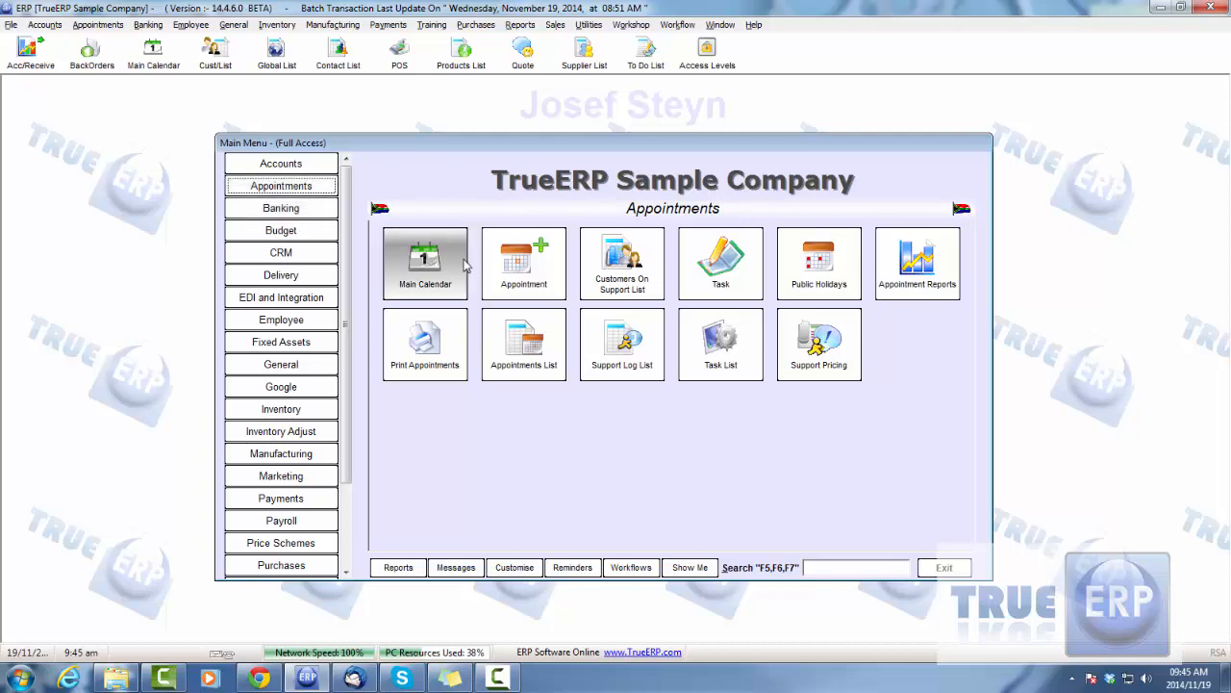
left_click(515, 341)
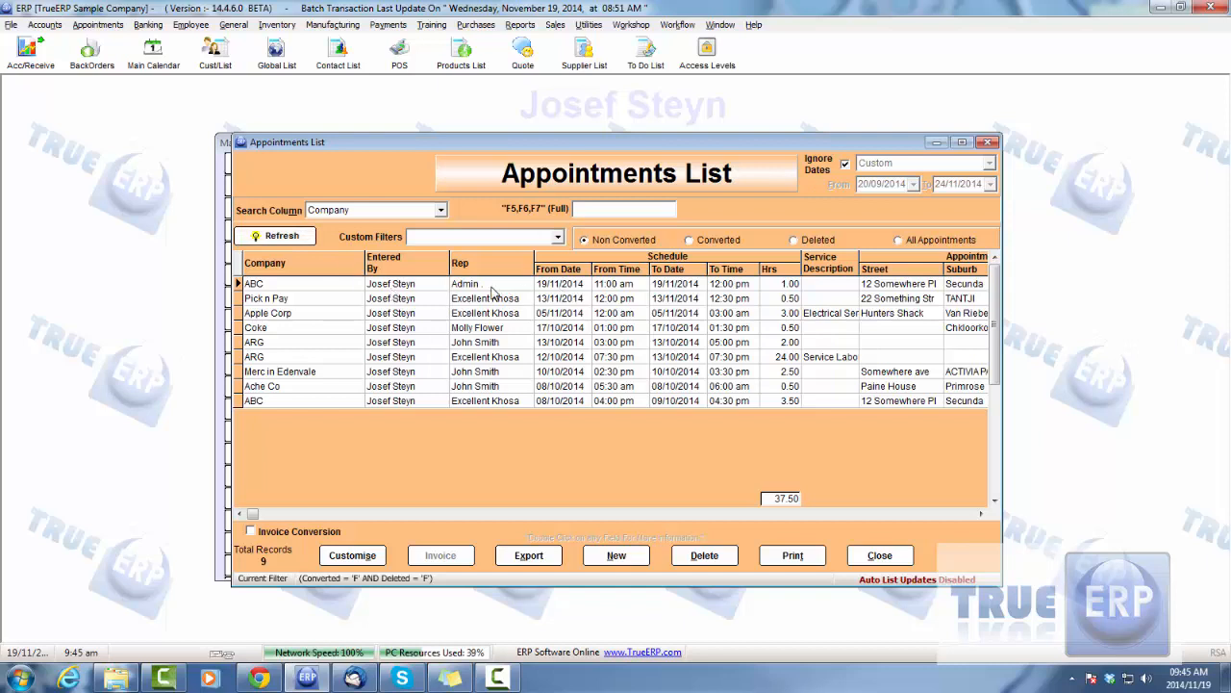
left_click(901, 555)
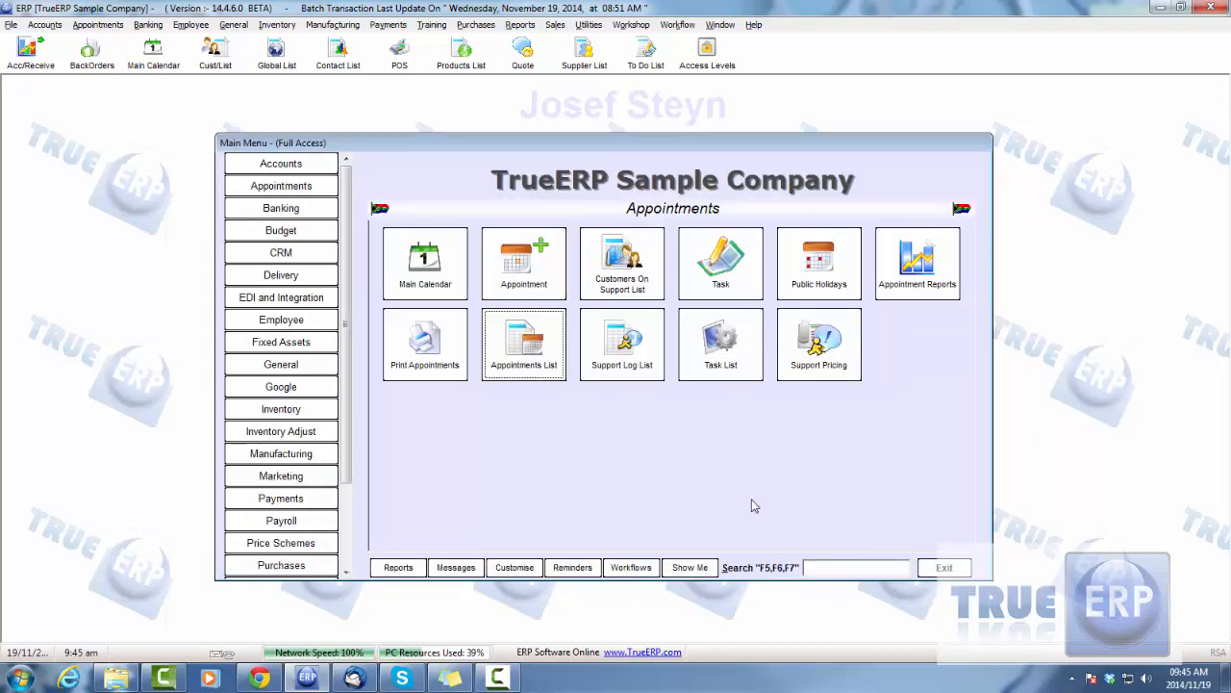
Extend ABC's 11:00 appointment under Admin in the main calendar to end at 1:30, and close the calendar
left_click(438, 273)
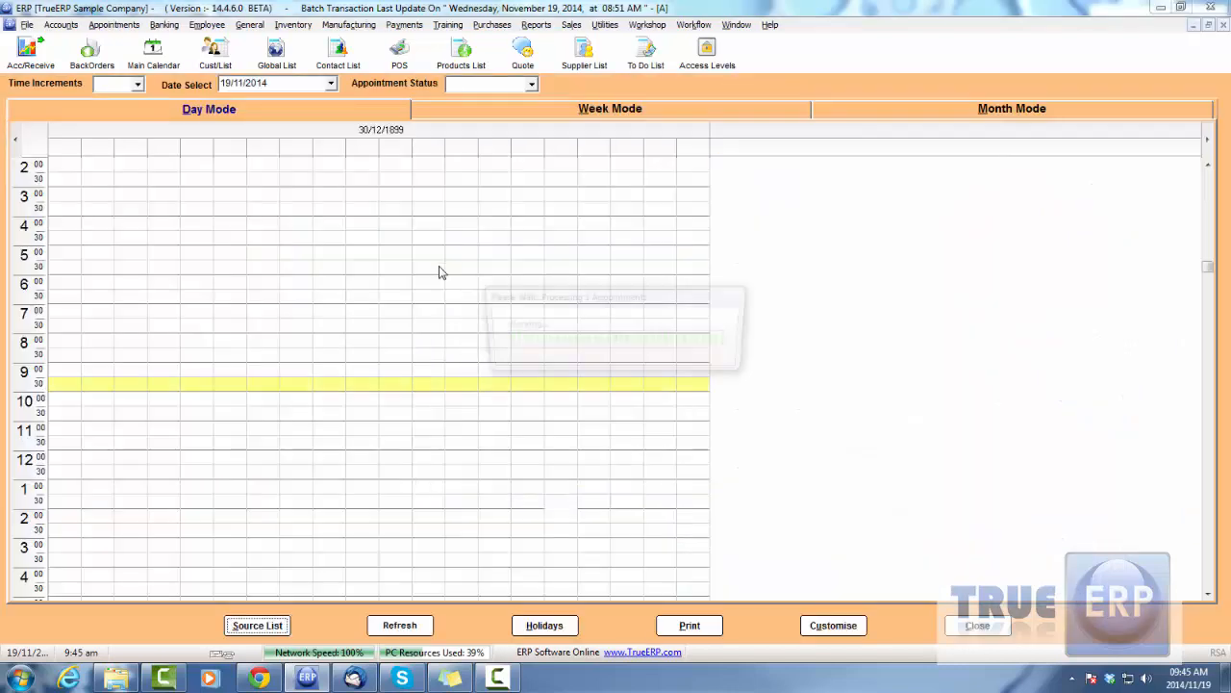
mouse_move(187, 246)
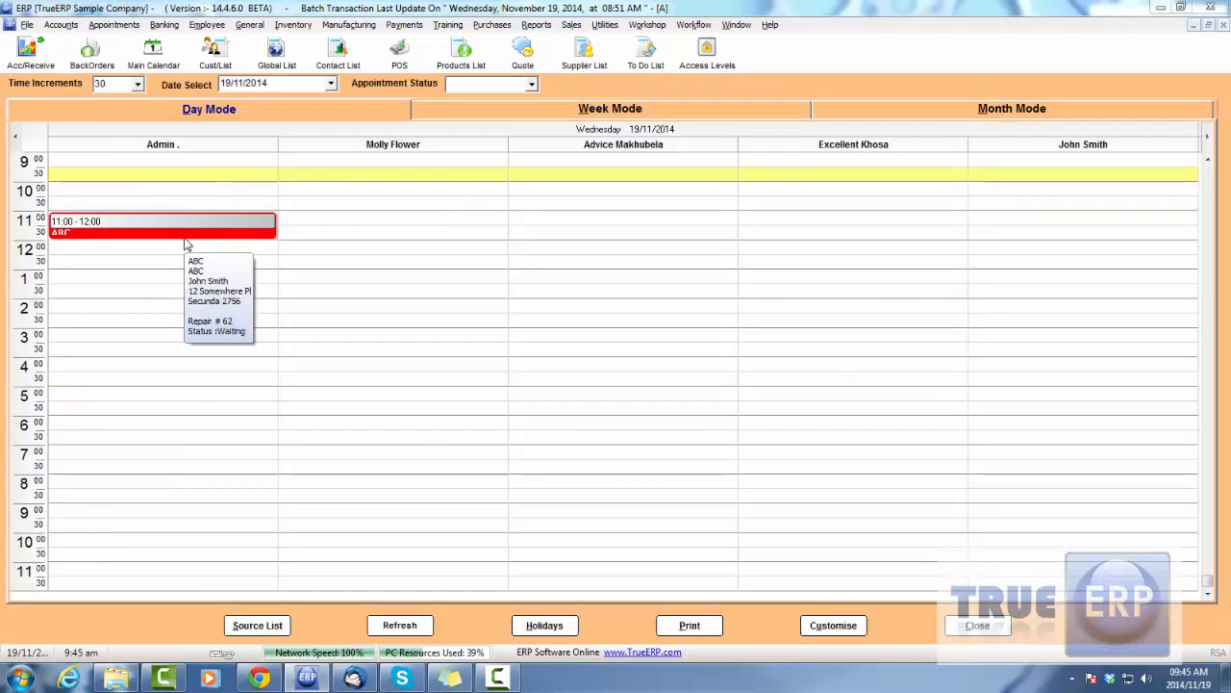
left_click_drag(184, 237, 193, 296)
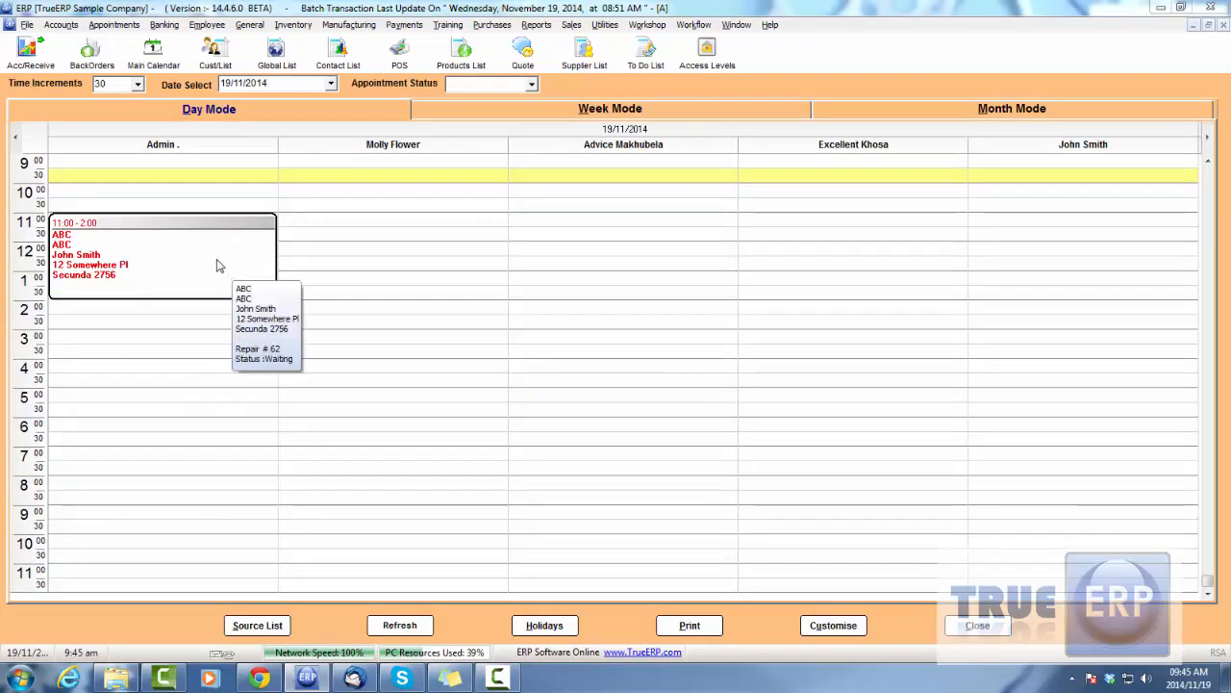
left_click_drag(163, 221, 222, 224)
left_click_drag(228, 296, 220, 272)
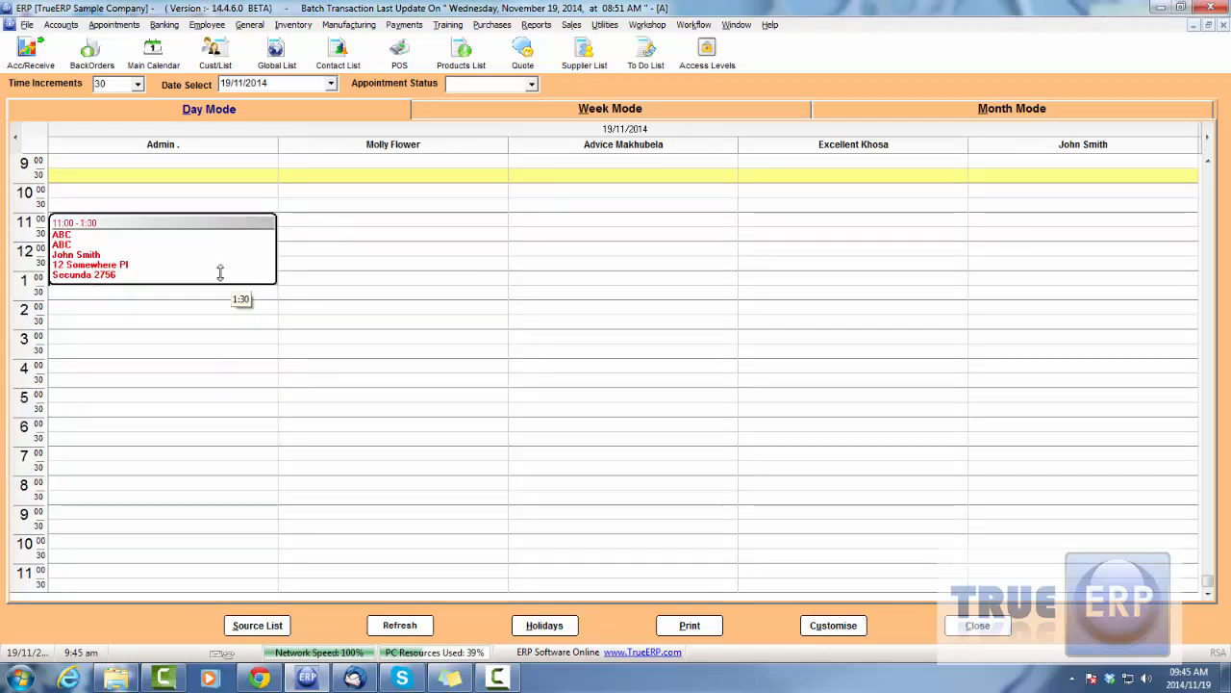
left_click(974, 627)
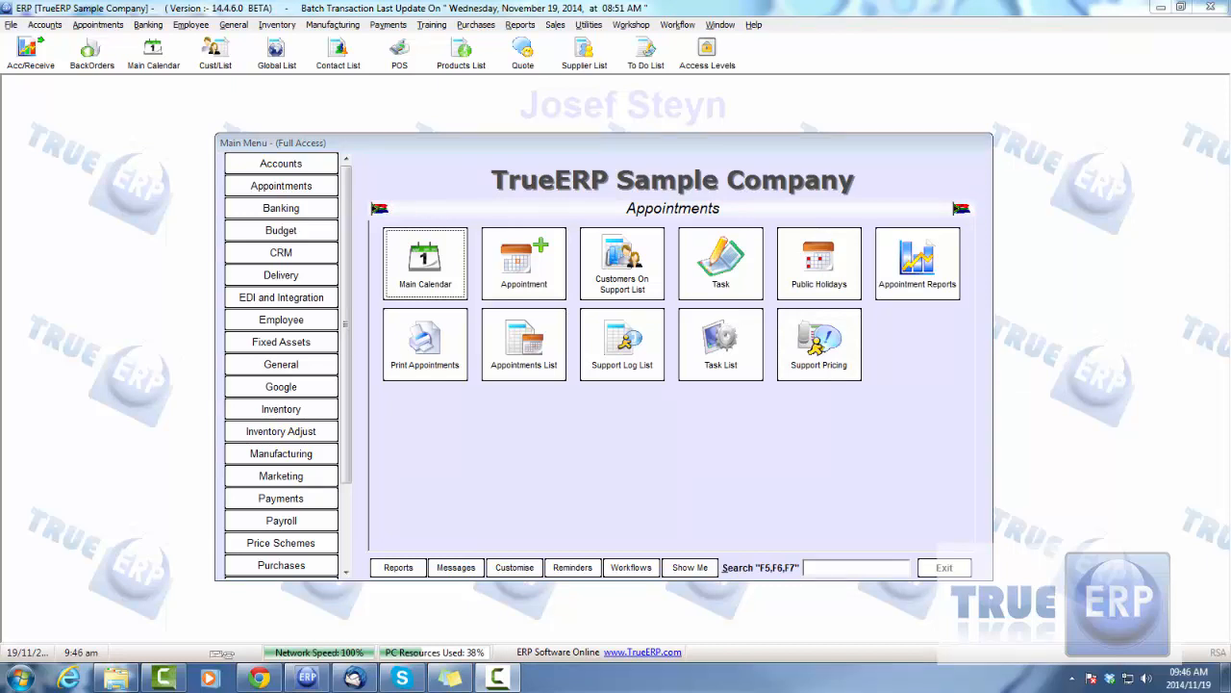
Set up an appointment printout for rep Admin only, with the itinerary included
left_click(452, 344)
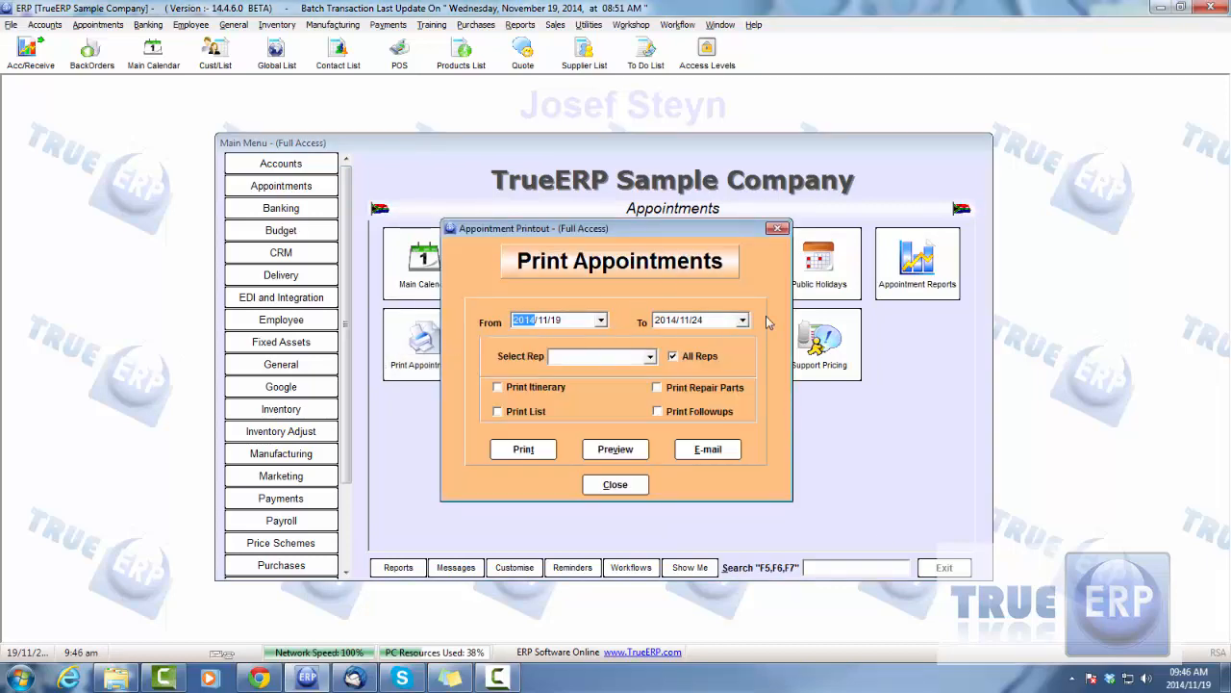
left_click_drag(639, 235, 756, 261)
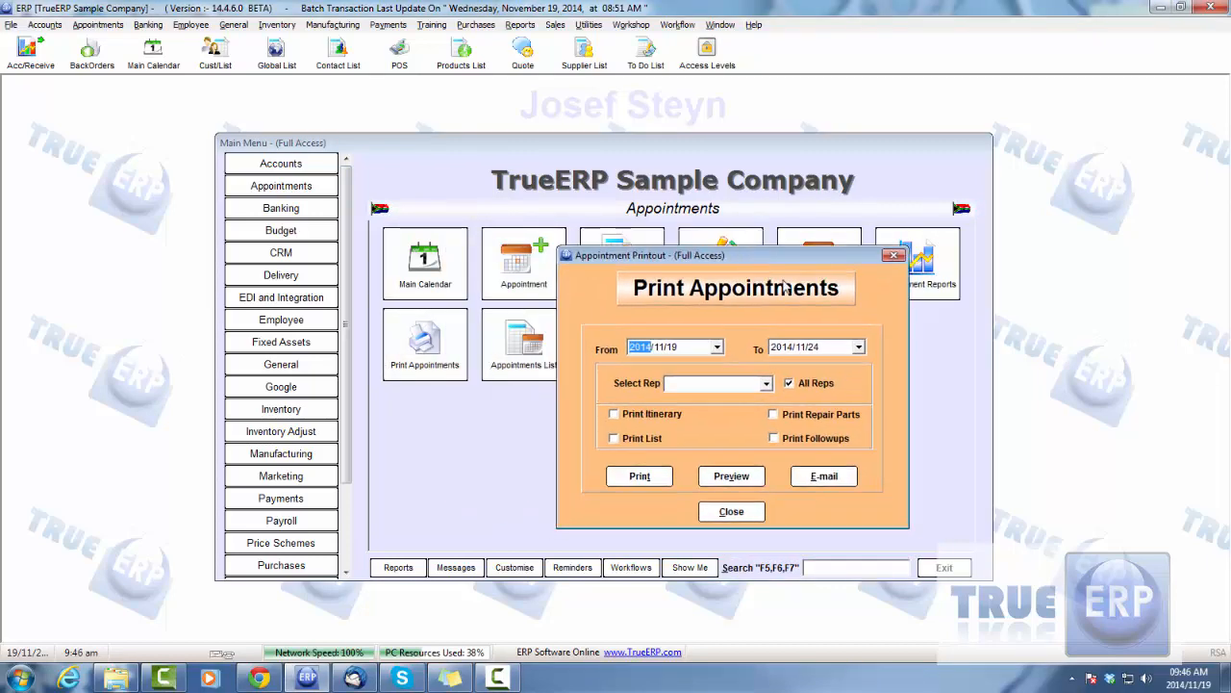
left_click(795, 385)
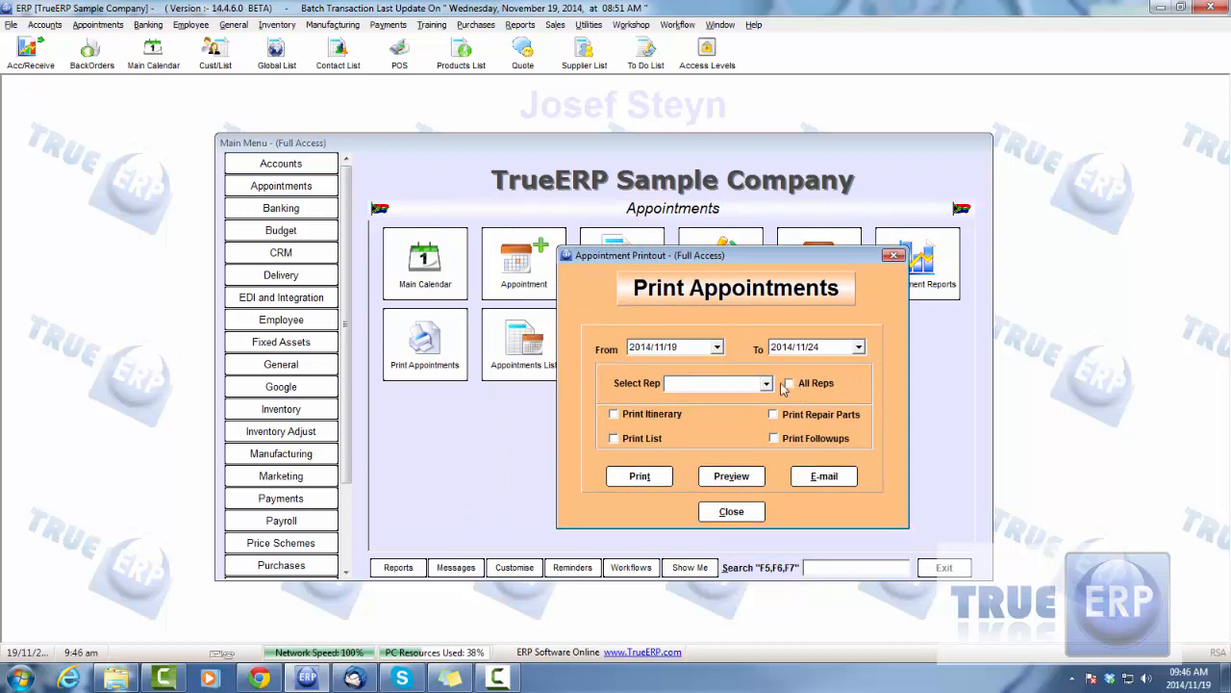
left_click(767, 383)
left_click(722, 401)
left_click(614, 414)
Preview Admin's appointment itinerary, and close both the preview and the appointment printout window
left_click(743, 485)
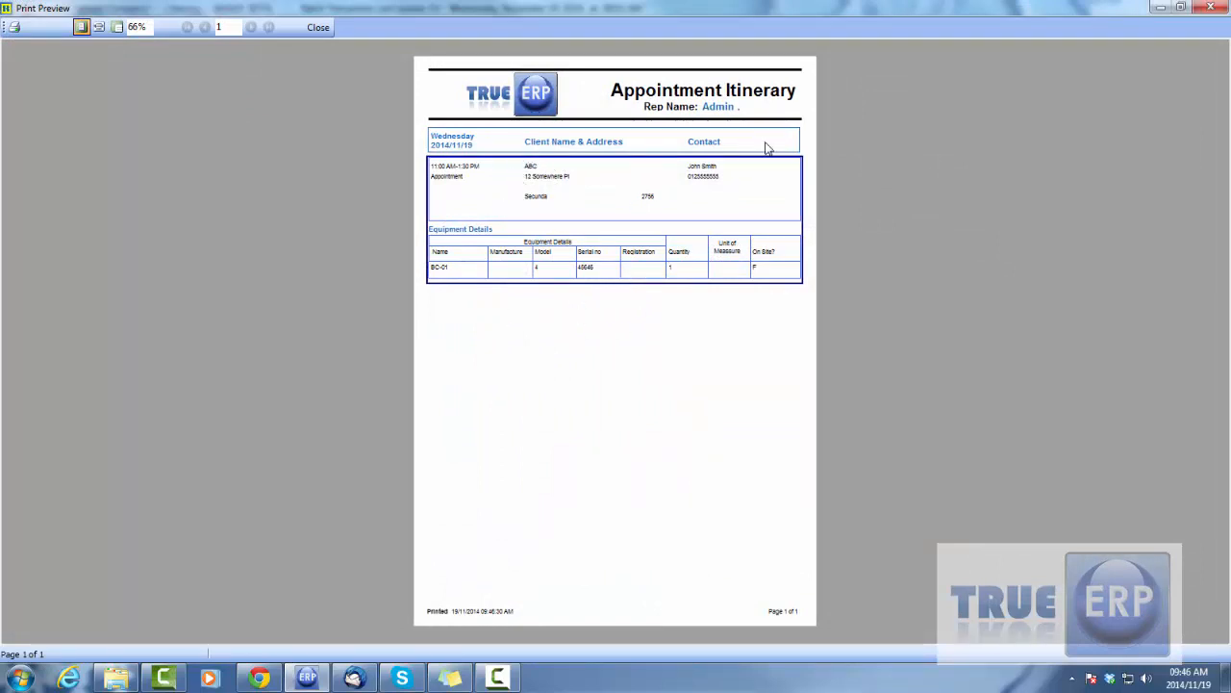
left_click(317, 27)
left_click_drag(779, 263, 725, 259)
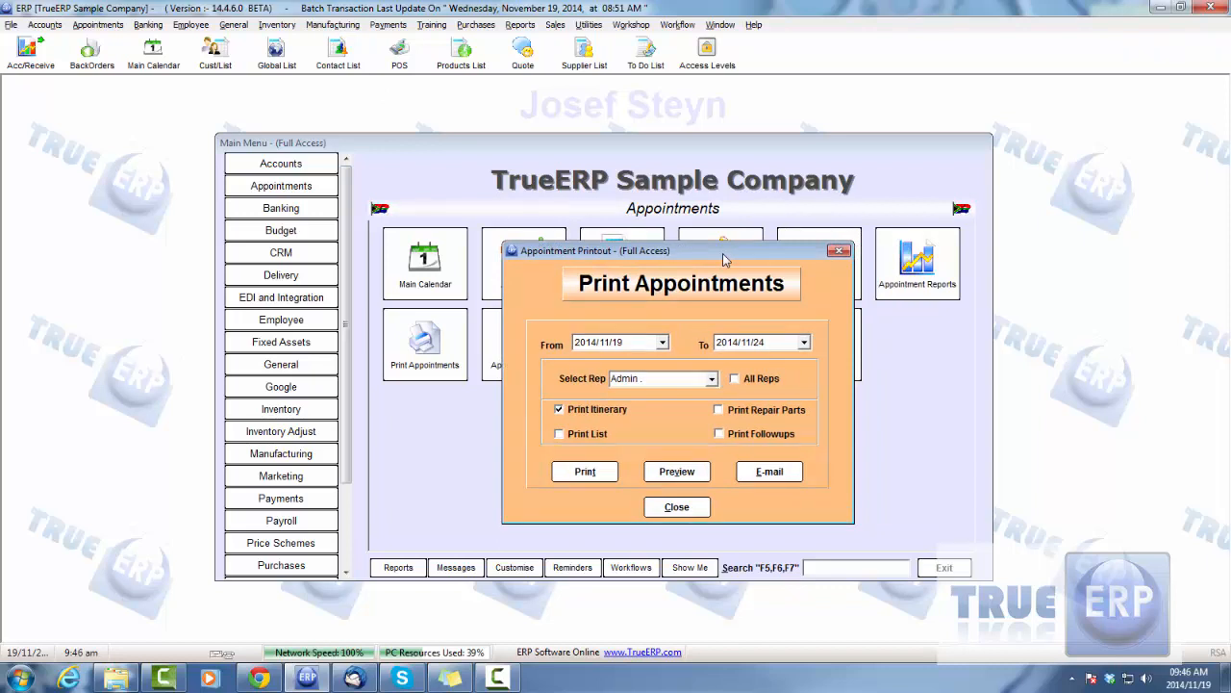
left_click(676, 507)
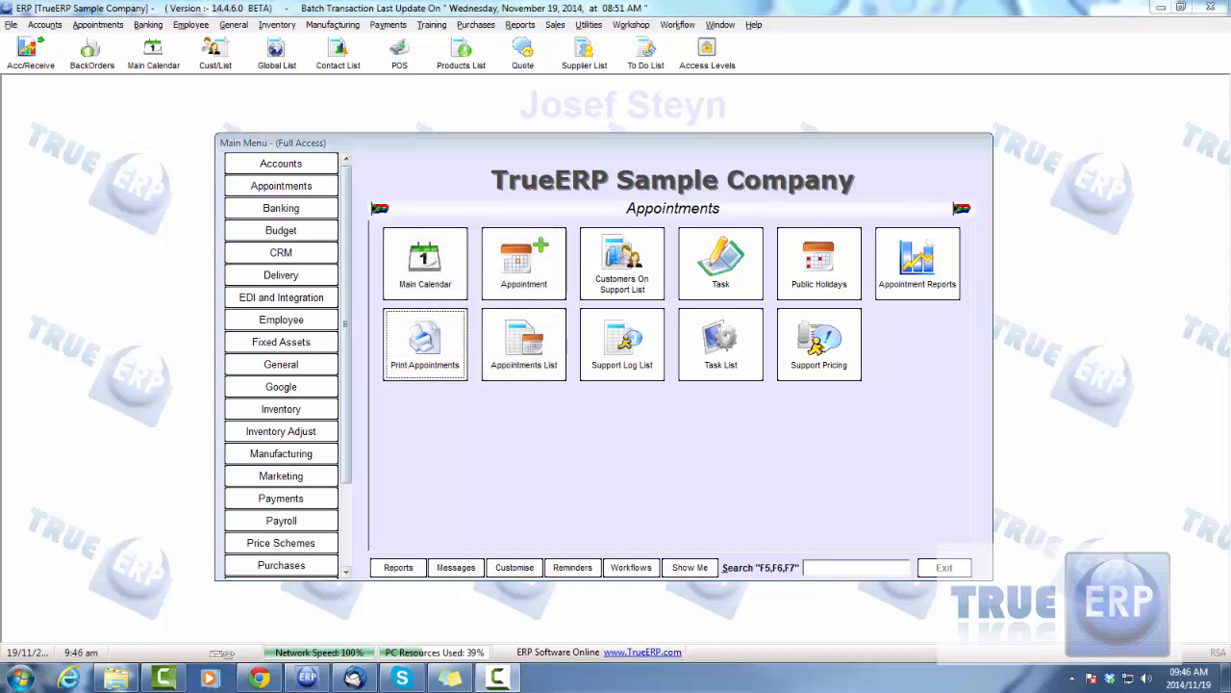
Open repair 62 through ABC's appointment in the main calendar and examine the employee and rate in its timesheet entry
left_click(425, 260)
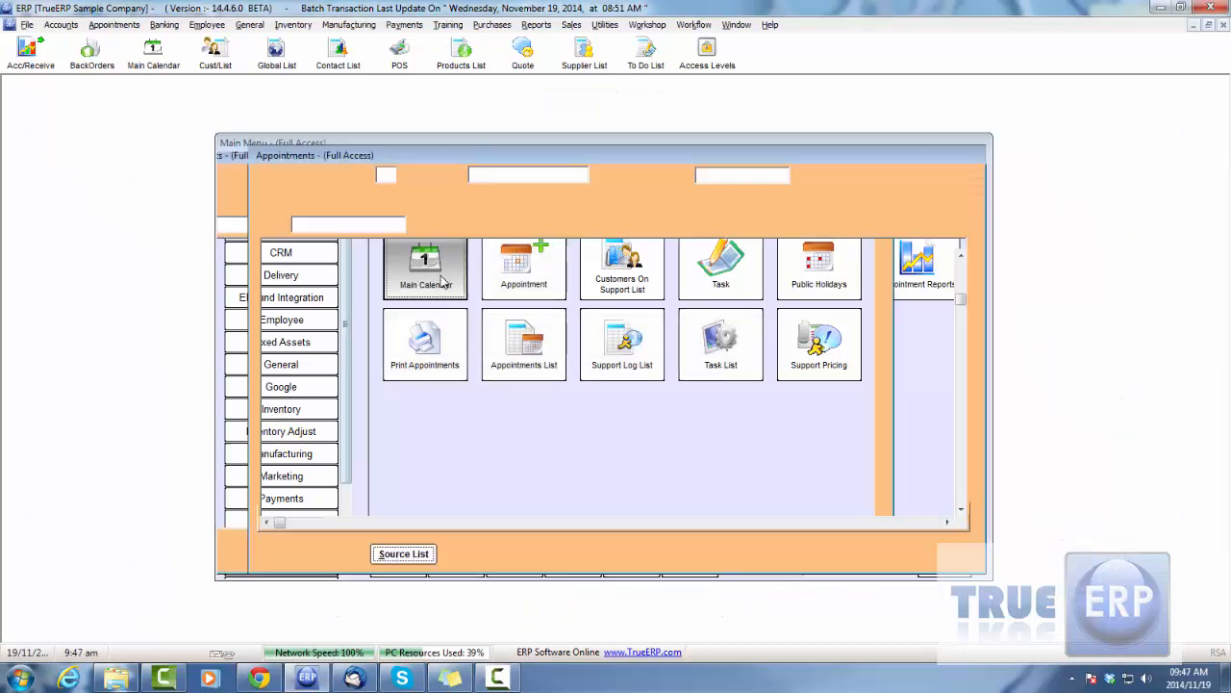
double_click(151, 242)
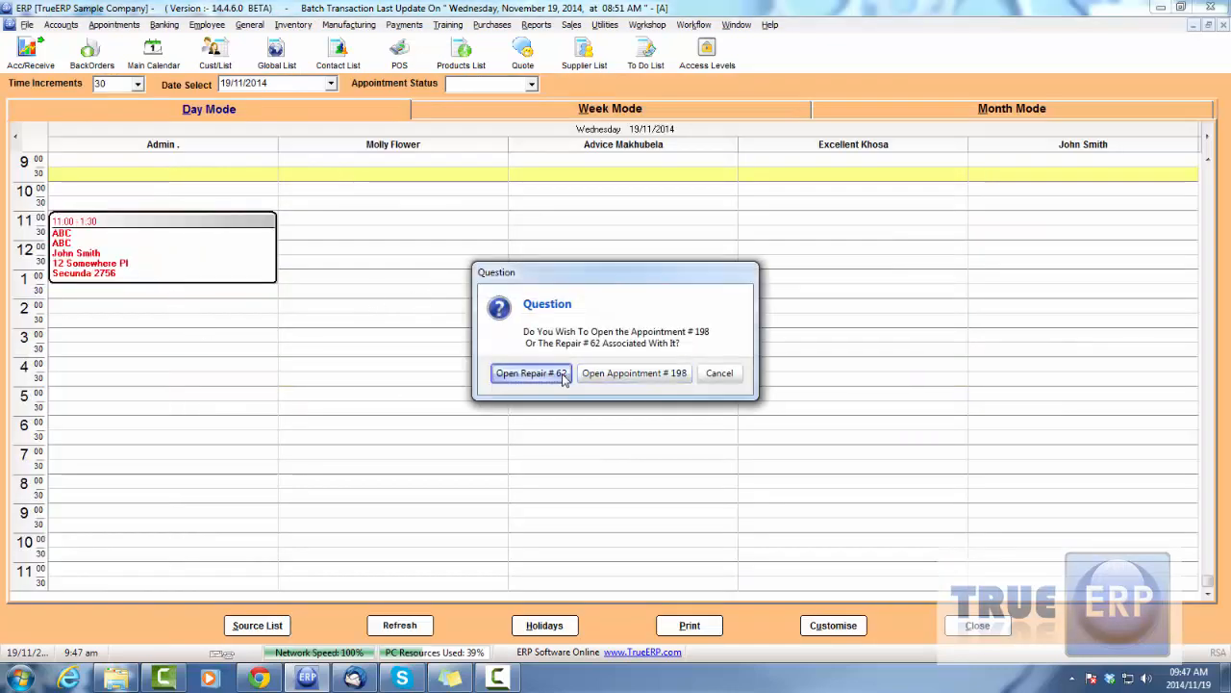
left_click(531, 373)
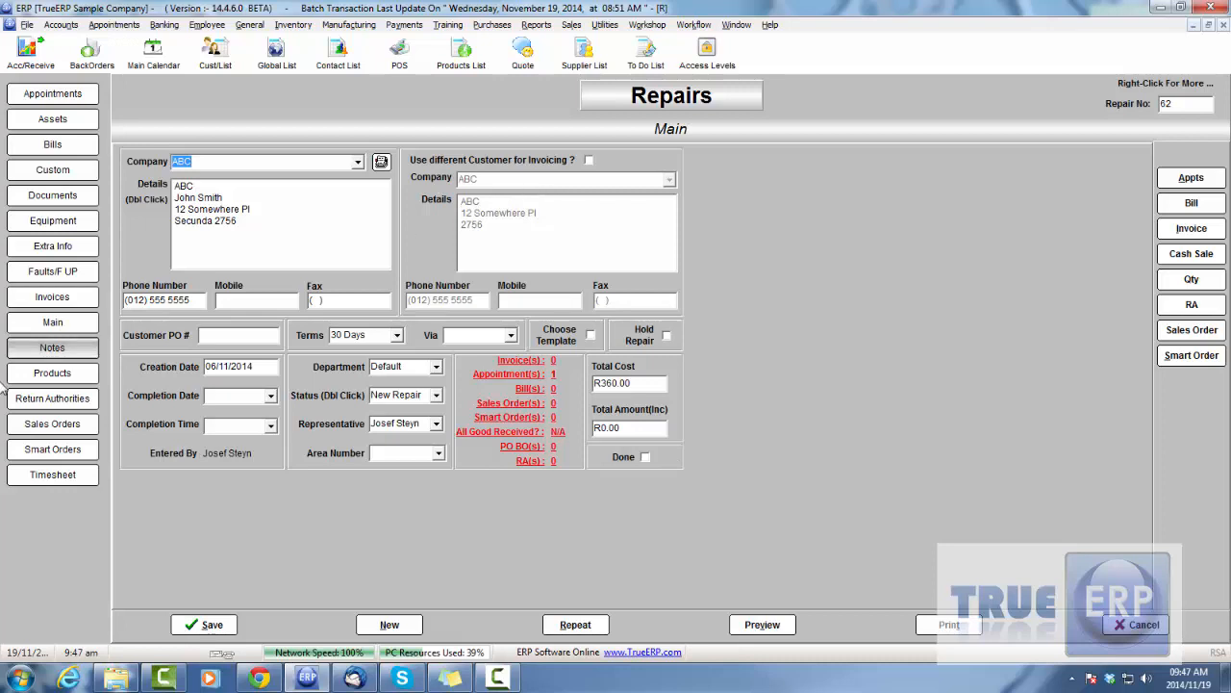
left_click(52, 474)
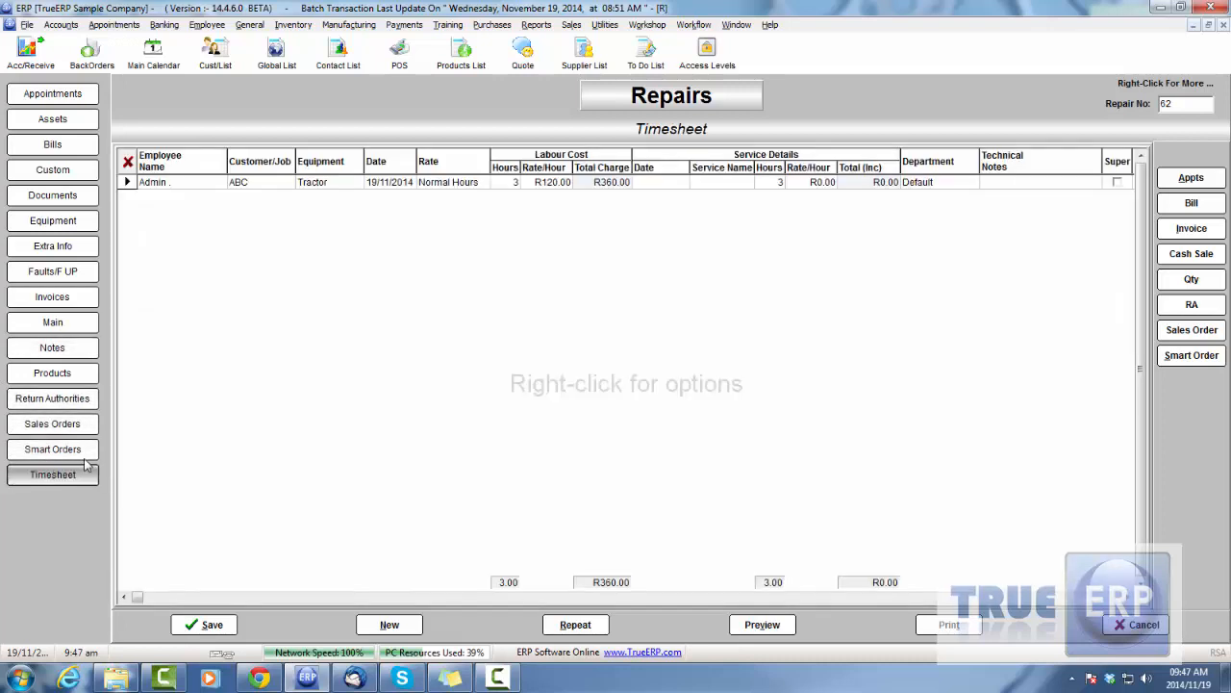
left_click(179, 182)
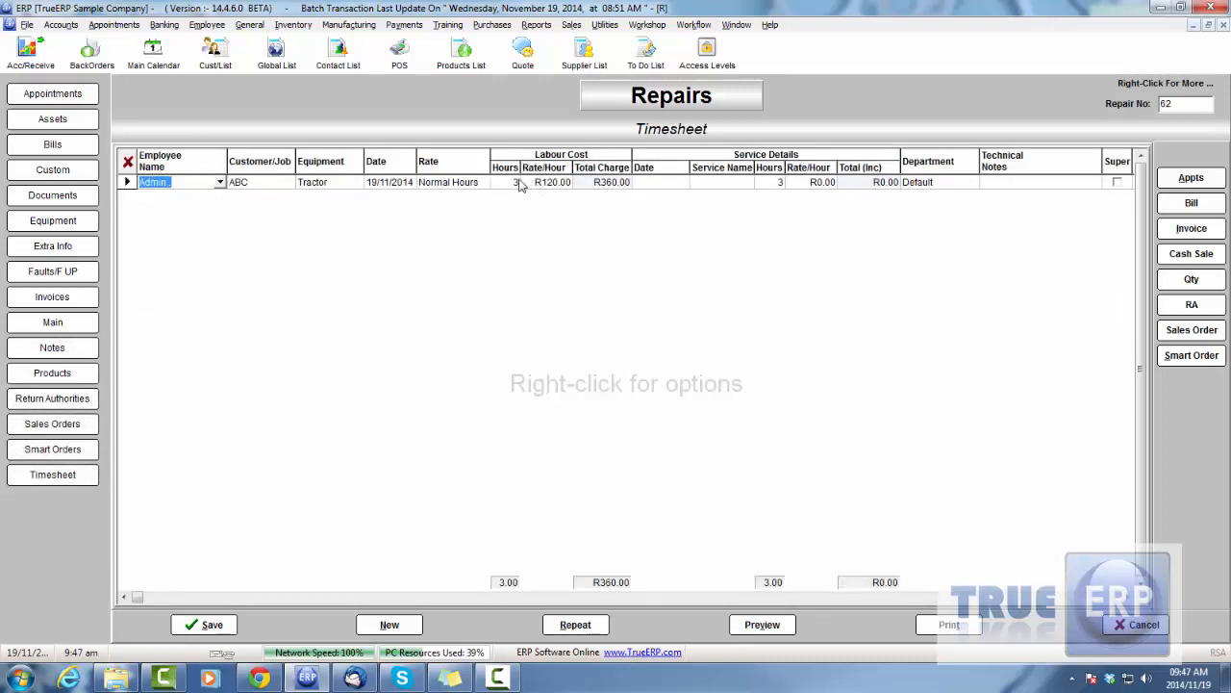
left_click(464, 182)
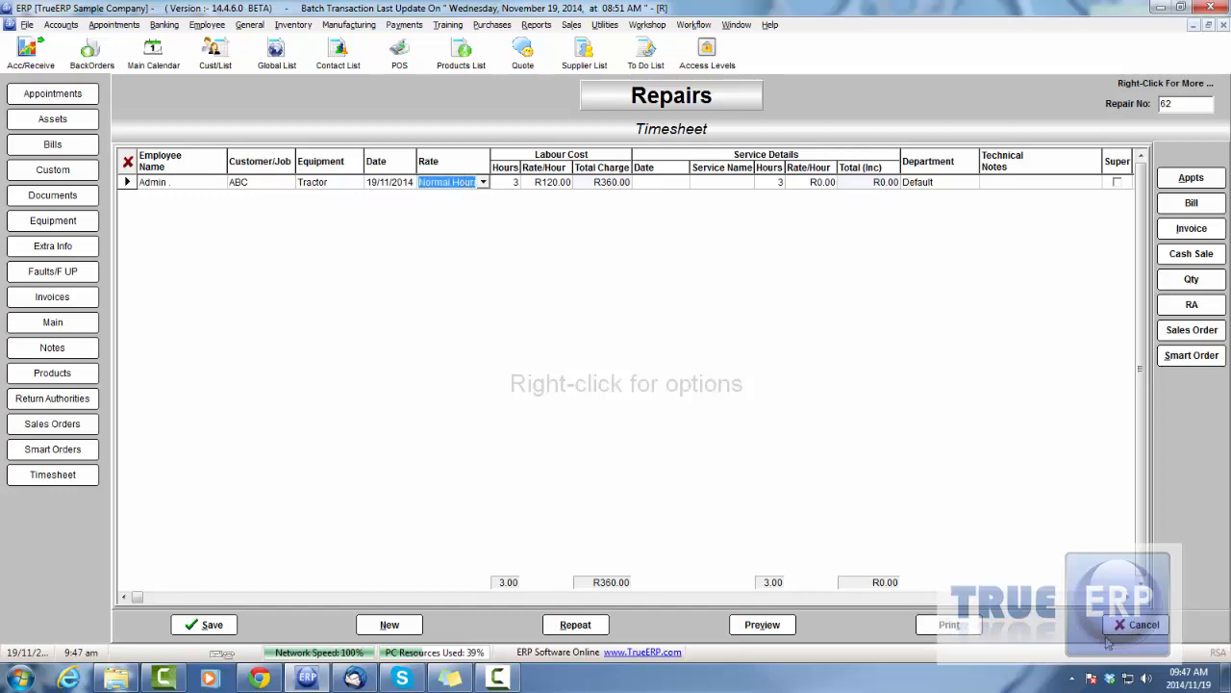
Close the repair without saving, close the main calendar, and open ABC's 19/11/2014 appointment from the appointments list
left_click(1135, 626)
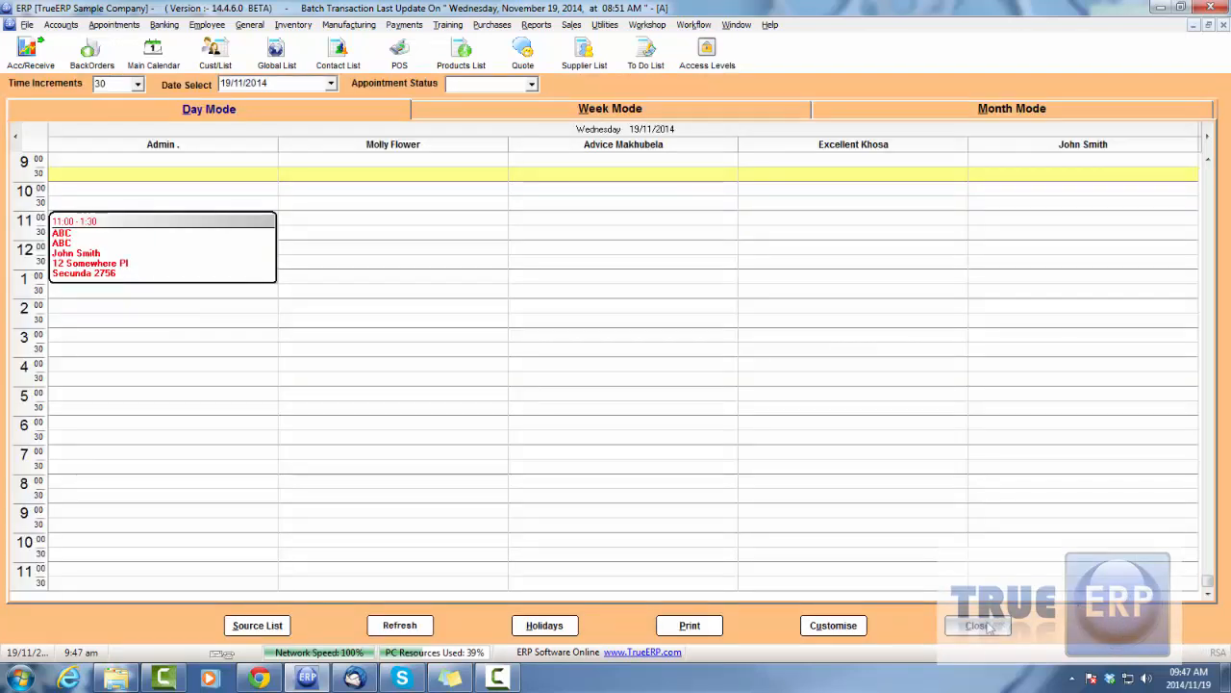
left_click(991, 627)
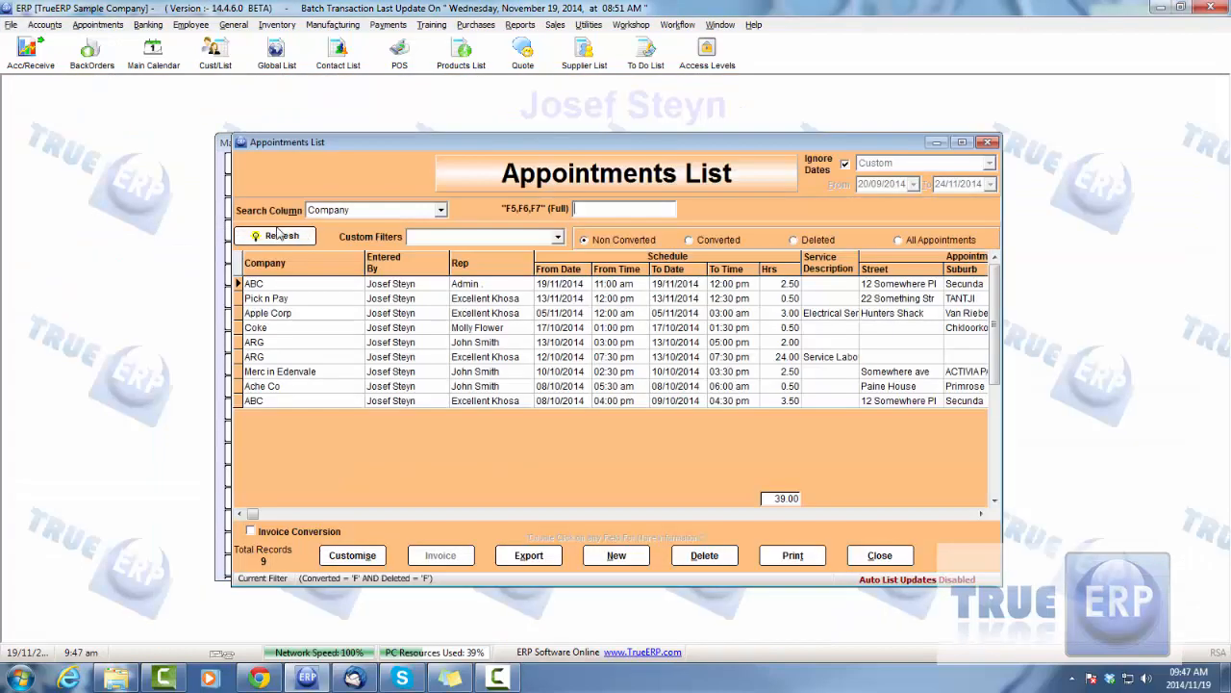
left_click(474, 285)
double_click(474, 285)
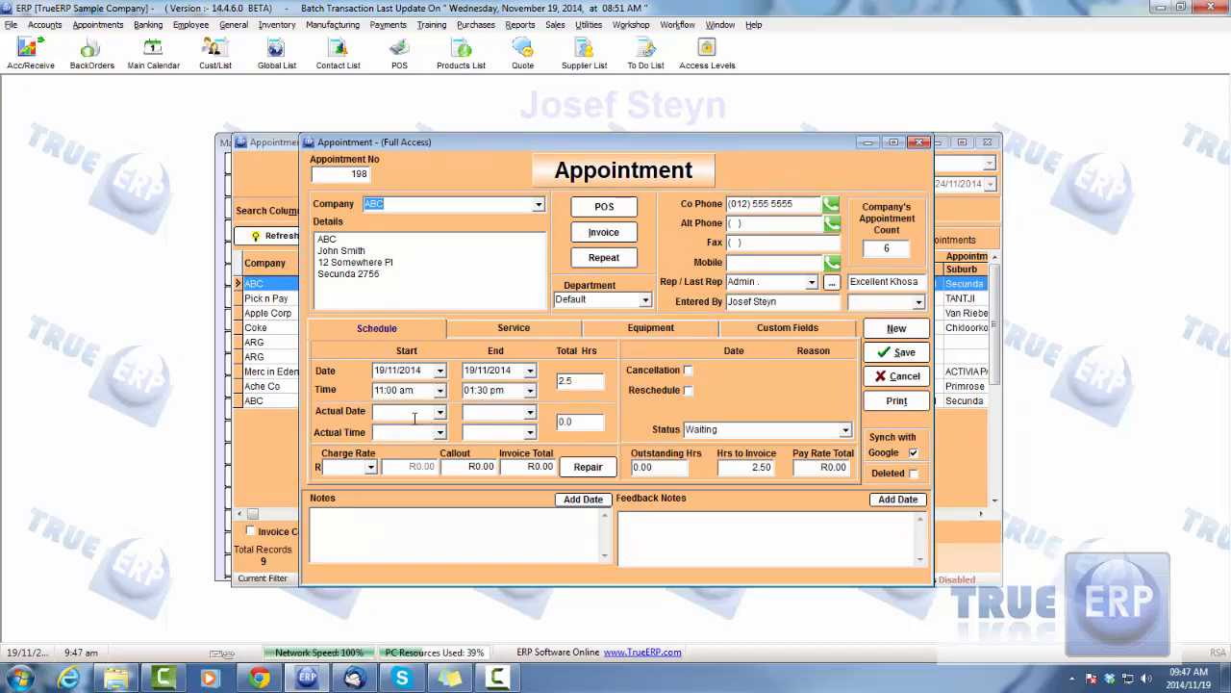
Set the scheduled end time of ABC's appointment to 11:30 am
left_click(530, 391)
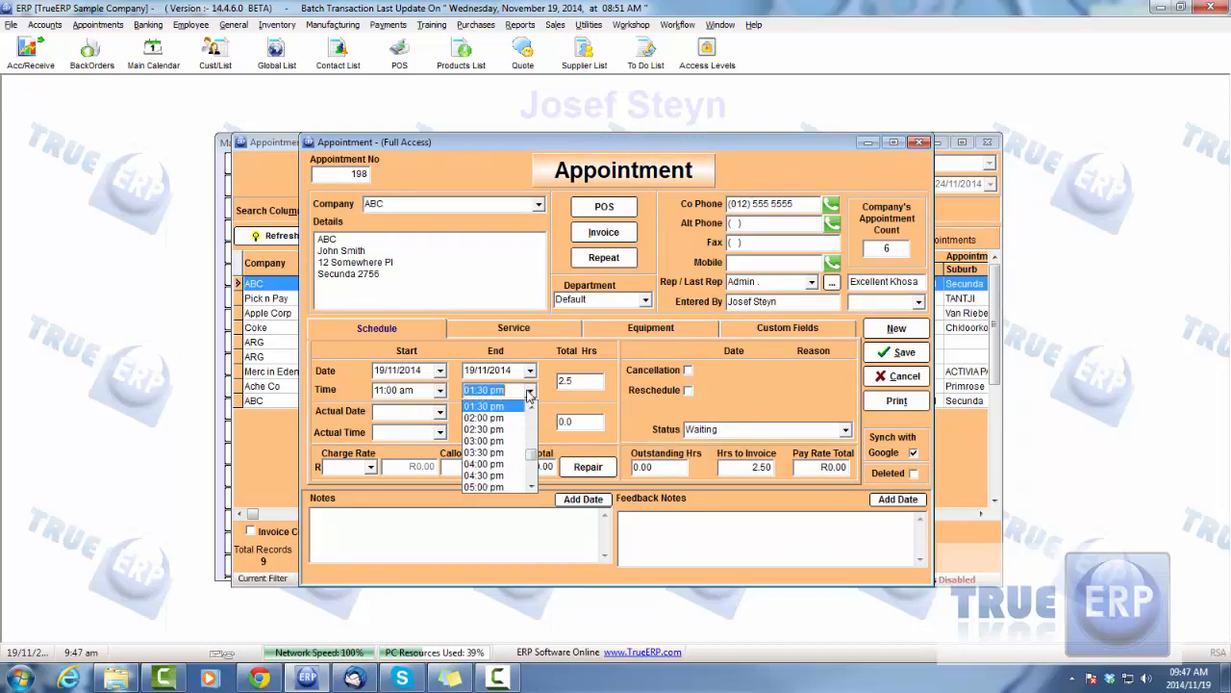
left_click(529, 407)
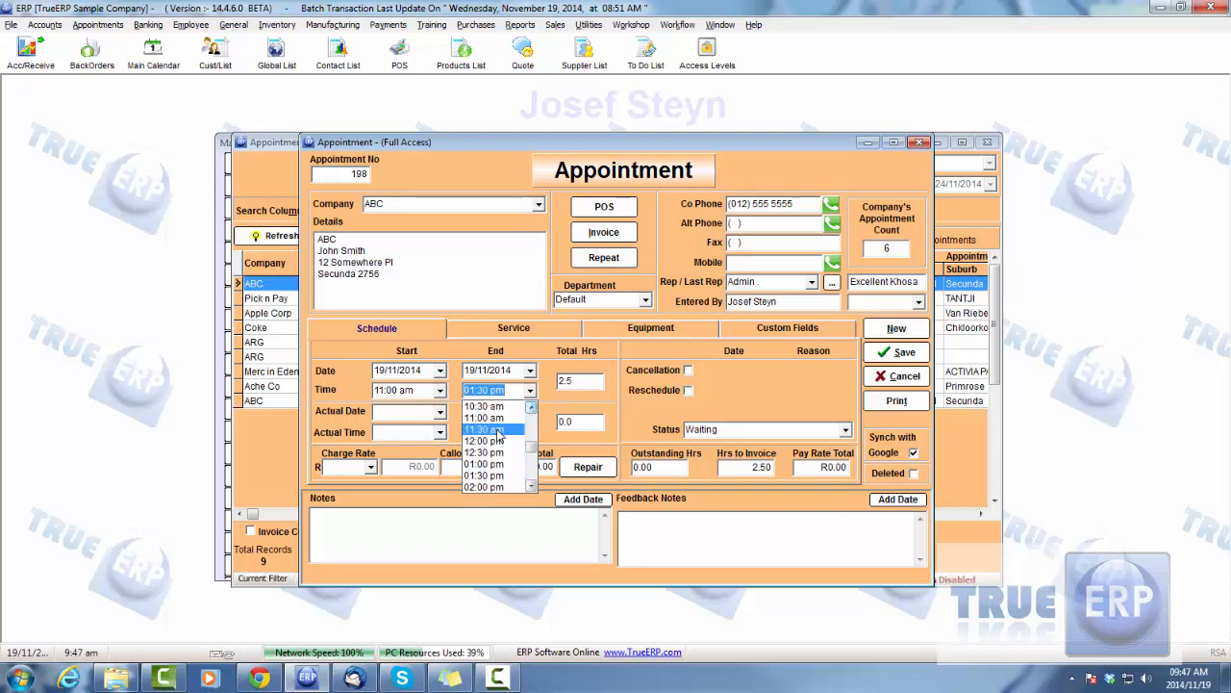
left_click(484, 412)
Record the appointment's actual date as 19/11/2014 with an actual end time of 01:30 pm, save it and close the appointments list
left_click(440, 412)
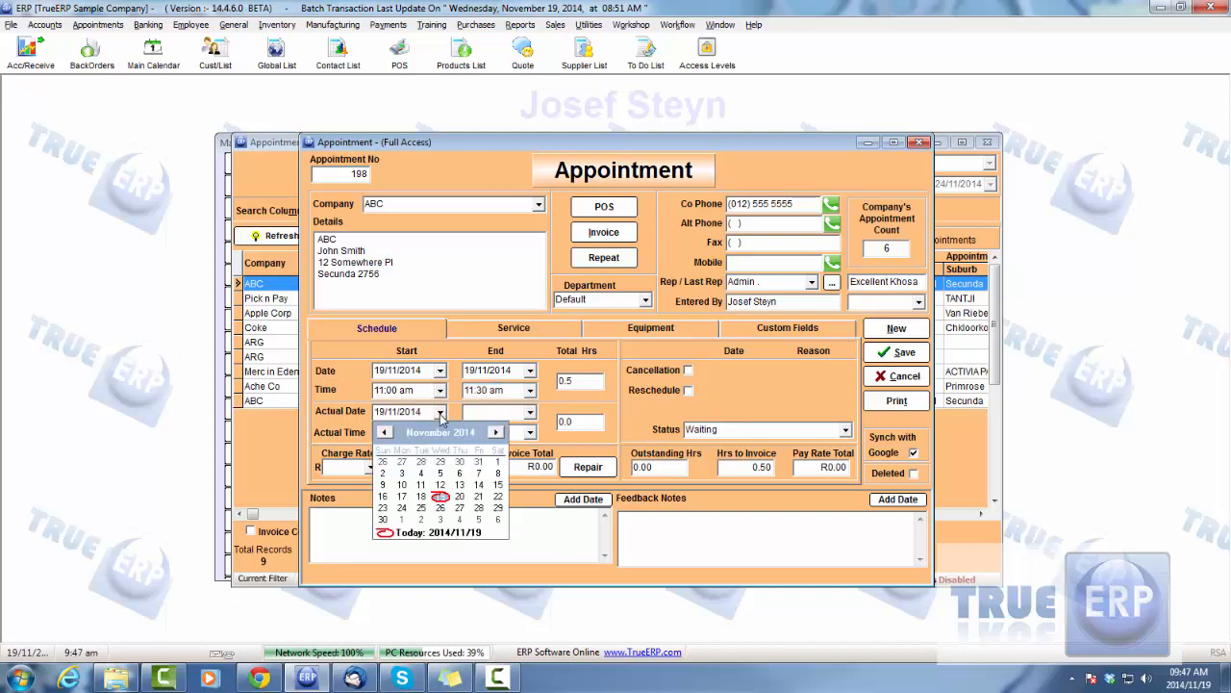
left_click(423, 497)
left_click(530, 431)
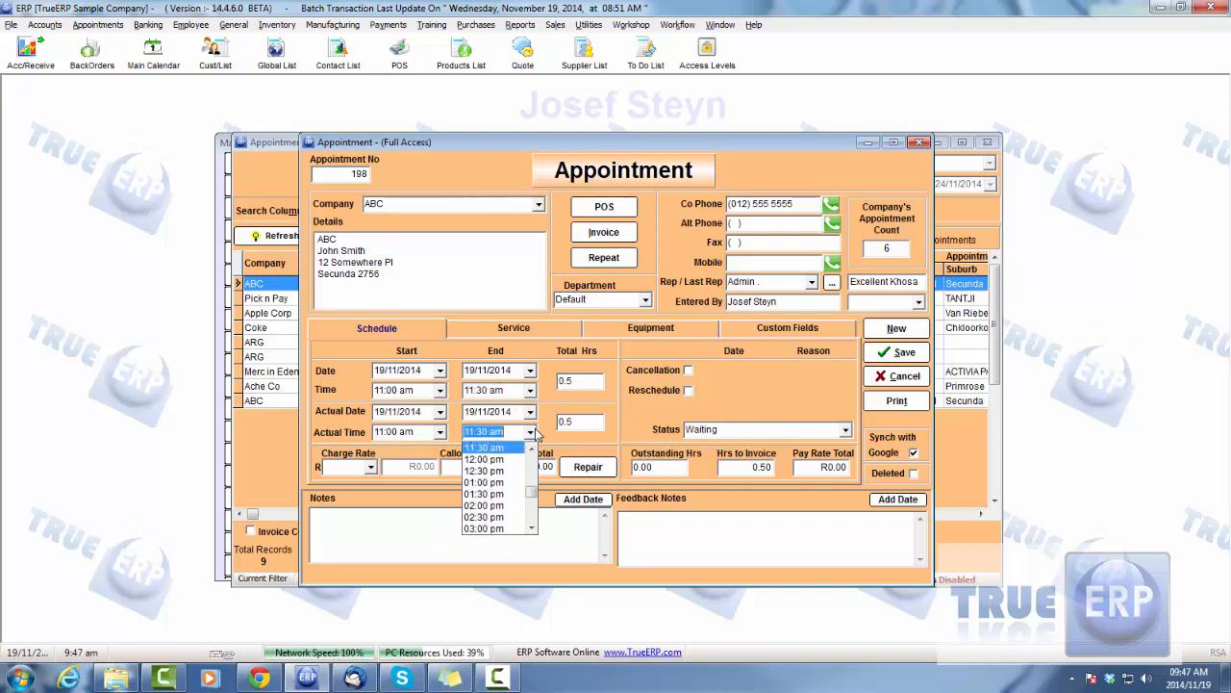
left_click(491, 495)
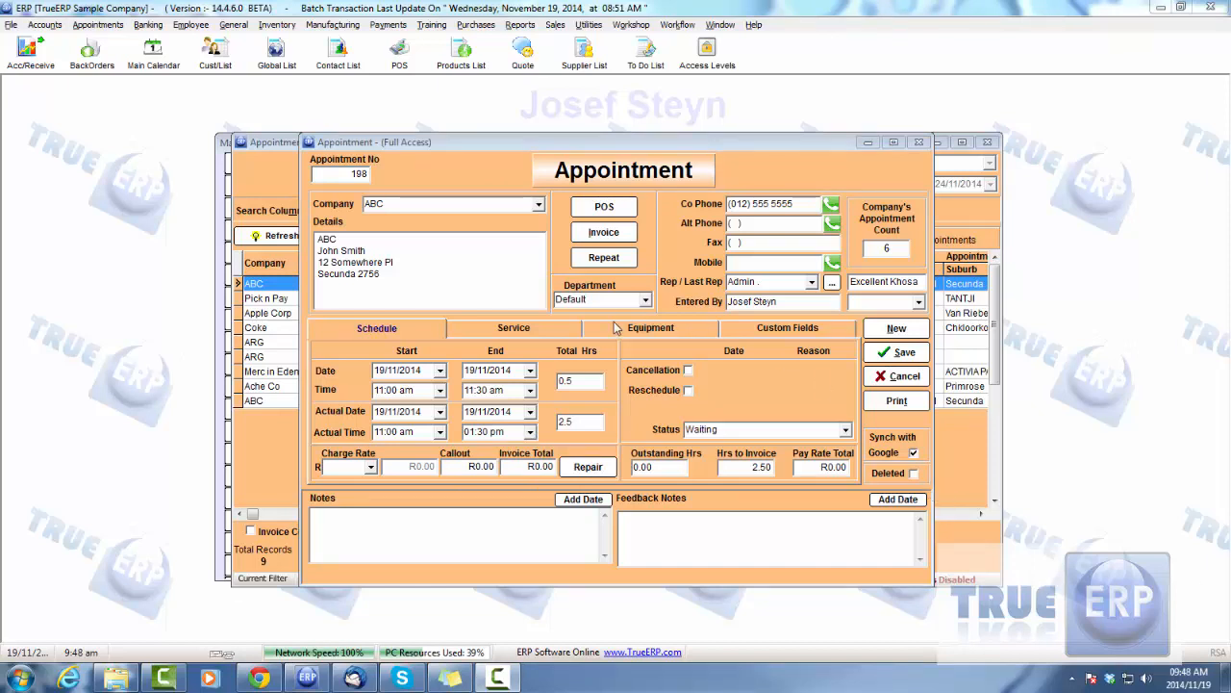
left_click(921, 355)
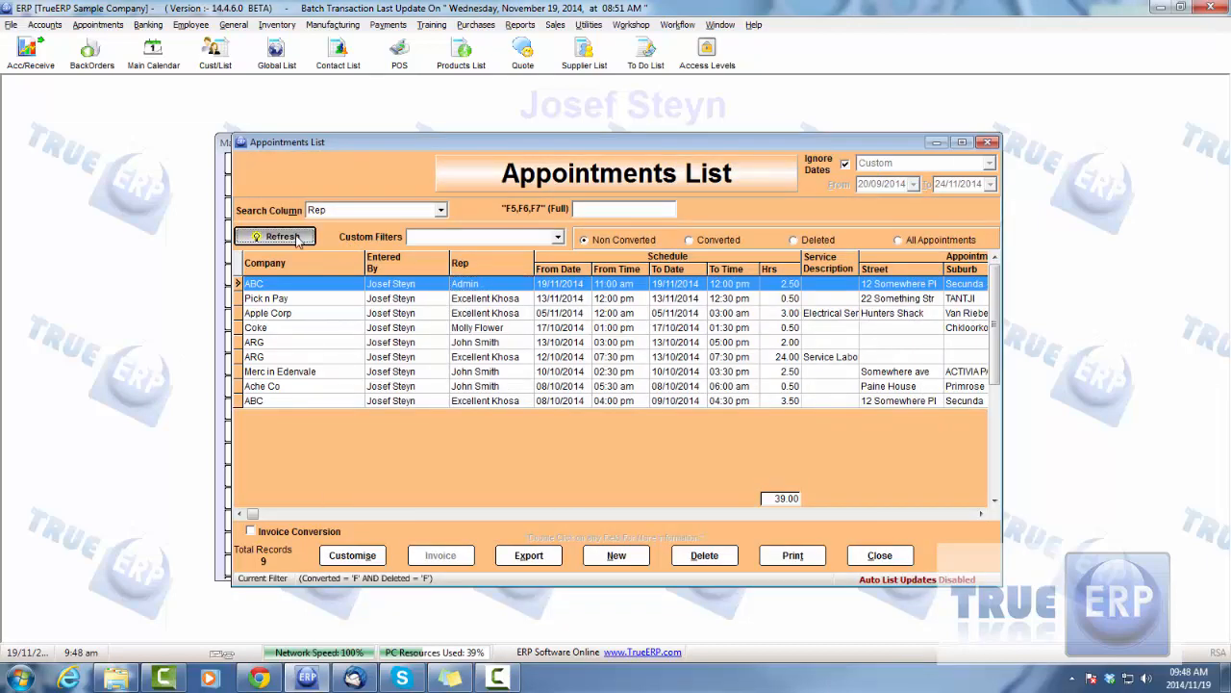
left_click(894, 555)
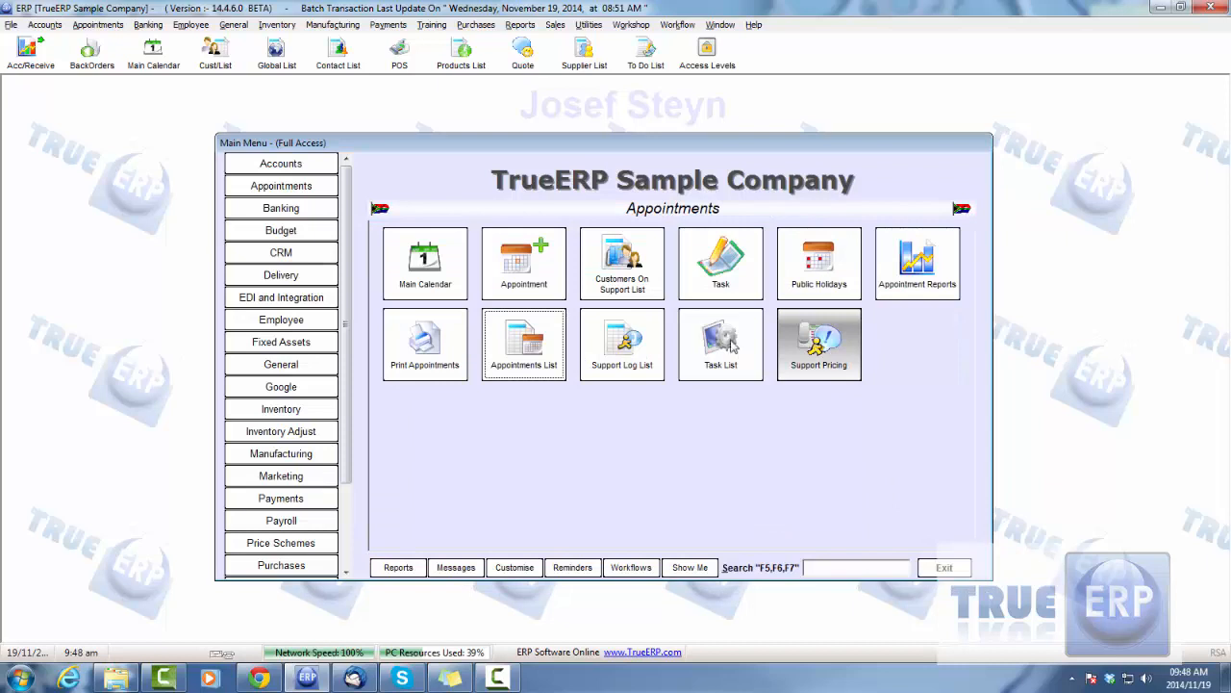
View the Hai Kow Malfunction fault in the Workshop repair faults list, and close both the fault and the list
scroll(318, 453, "down", 3)
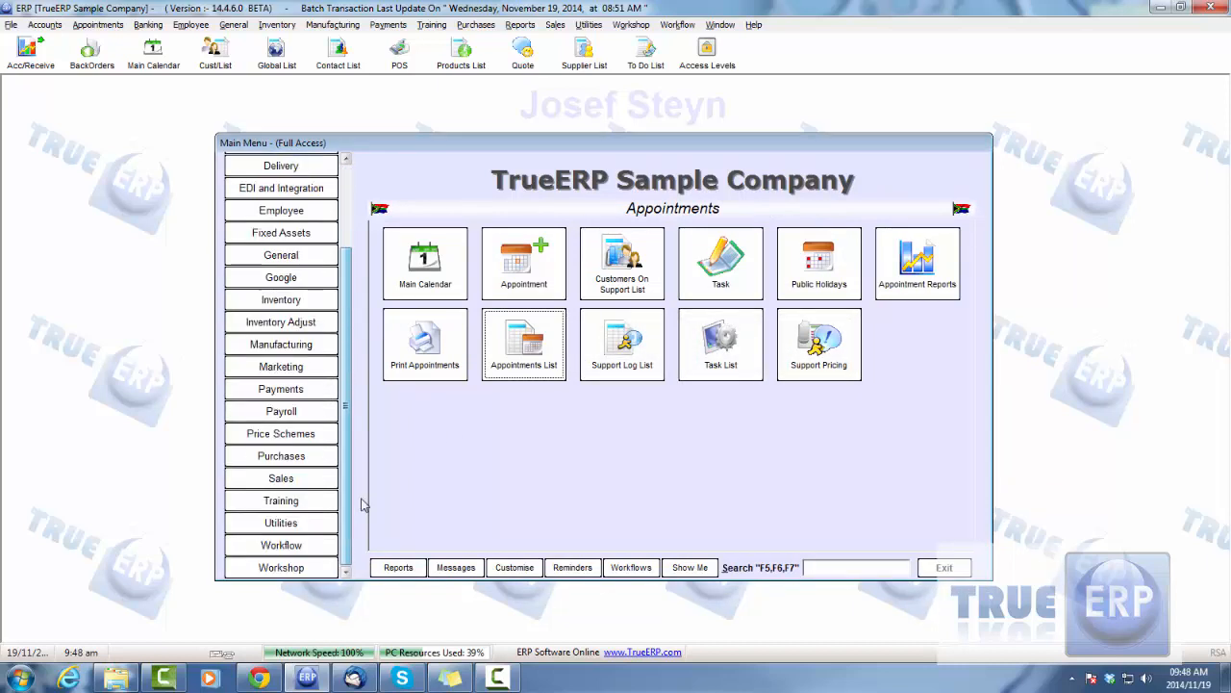
left_click(306, 570)
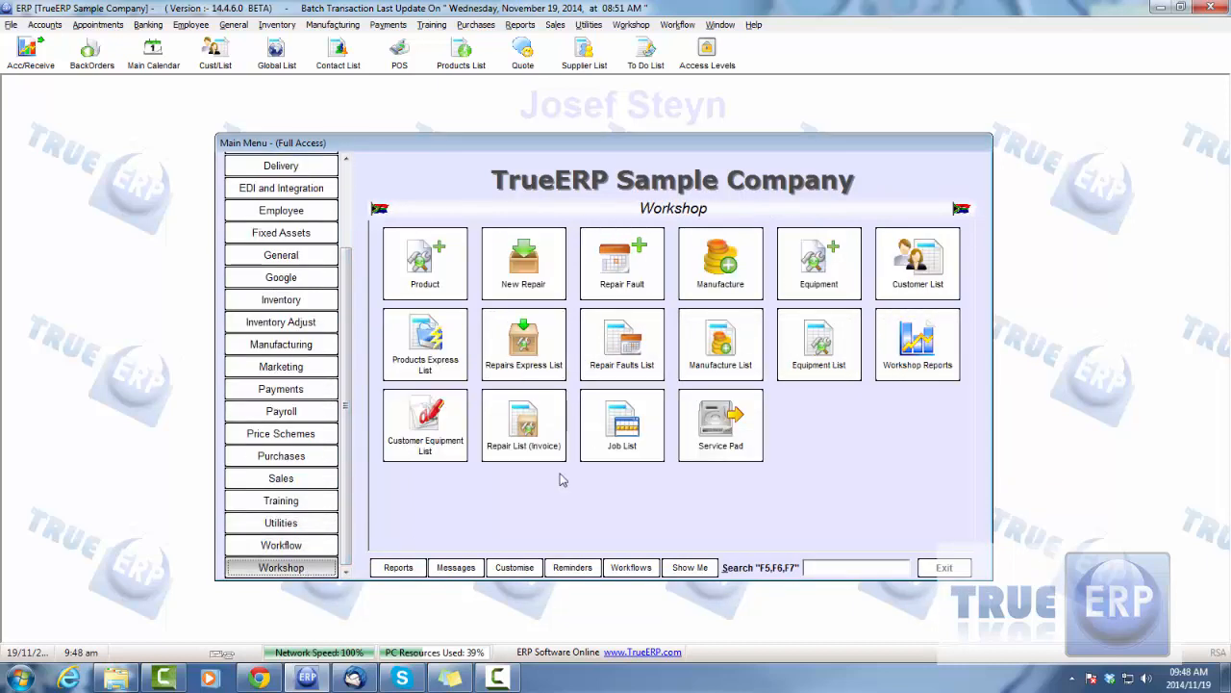
left_click(588, 349)
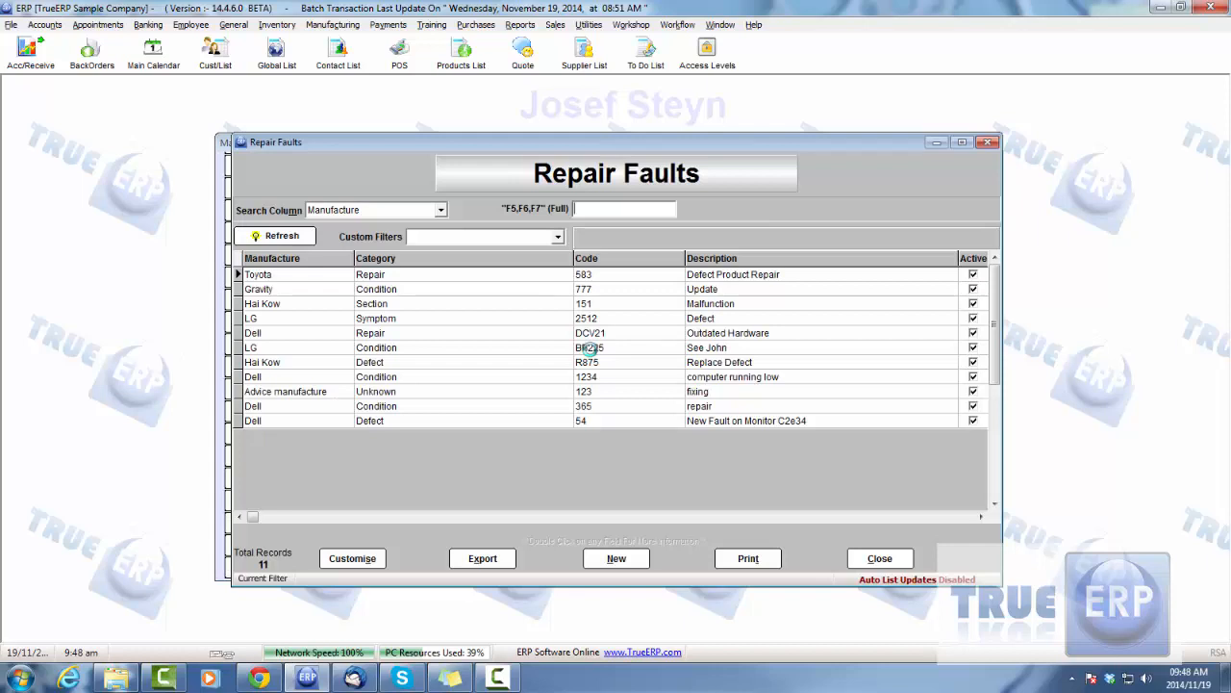
double_click(419, 304)
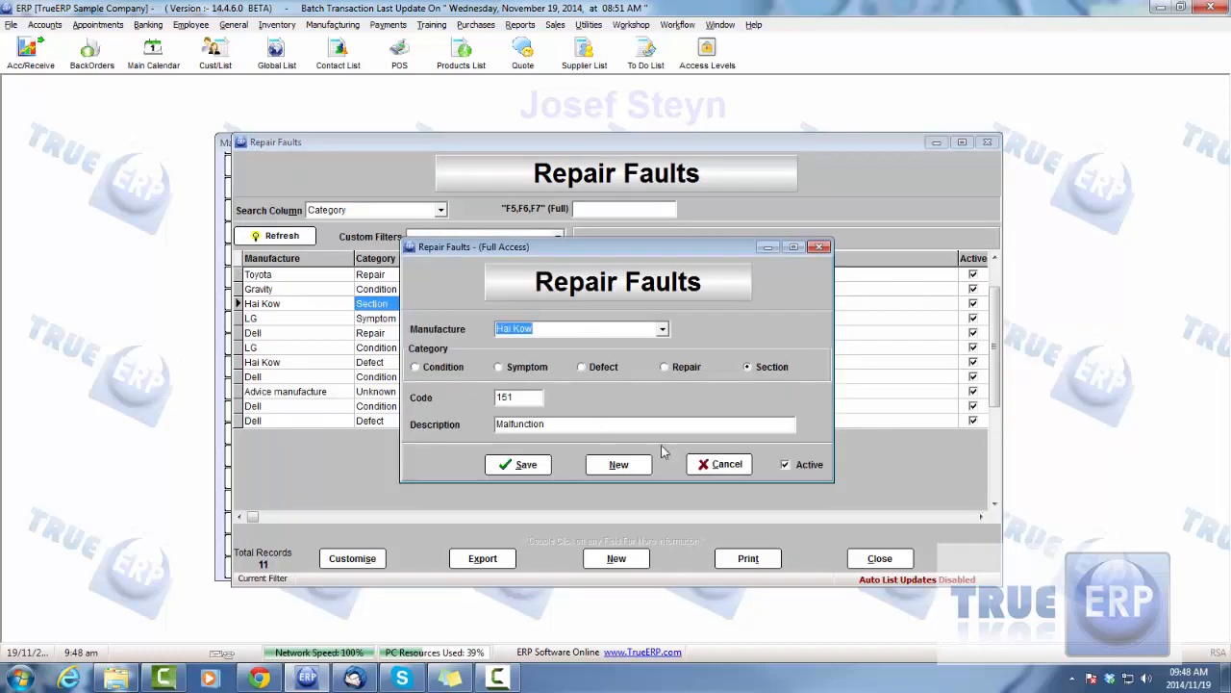
left_click(728, 464)
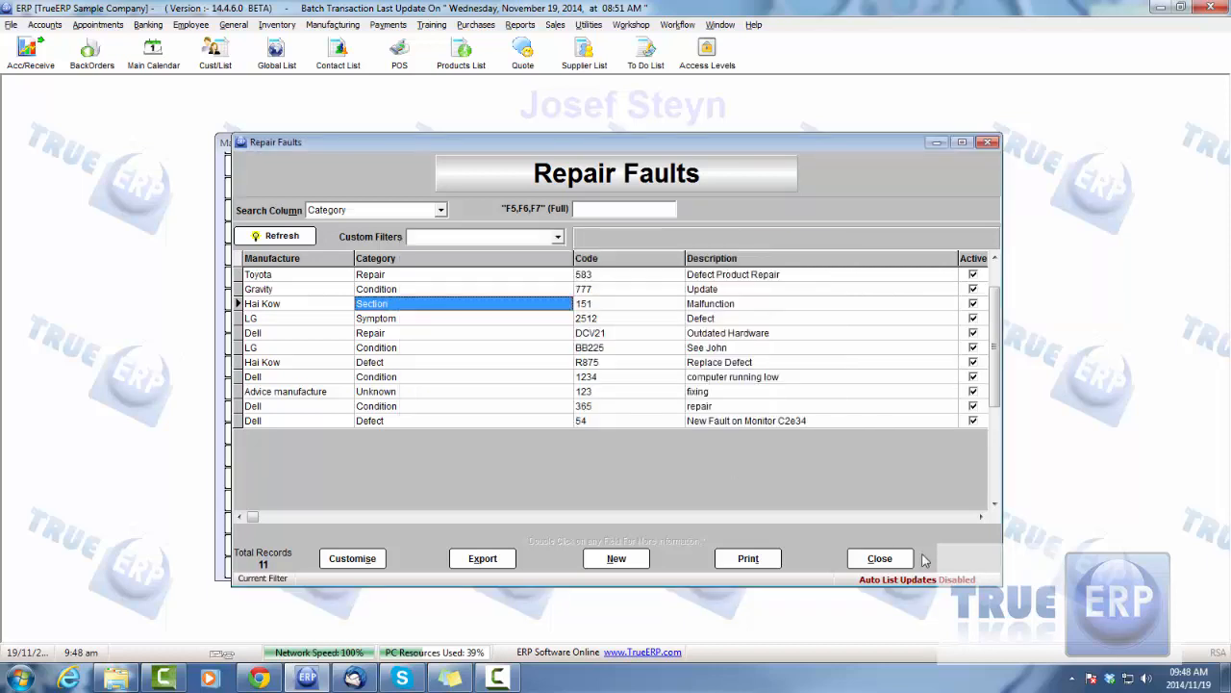
left_click(879, 558)
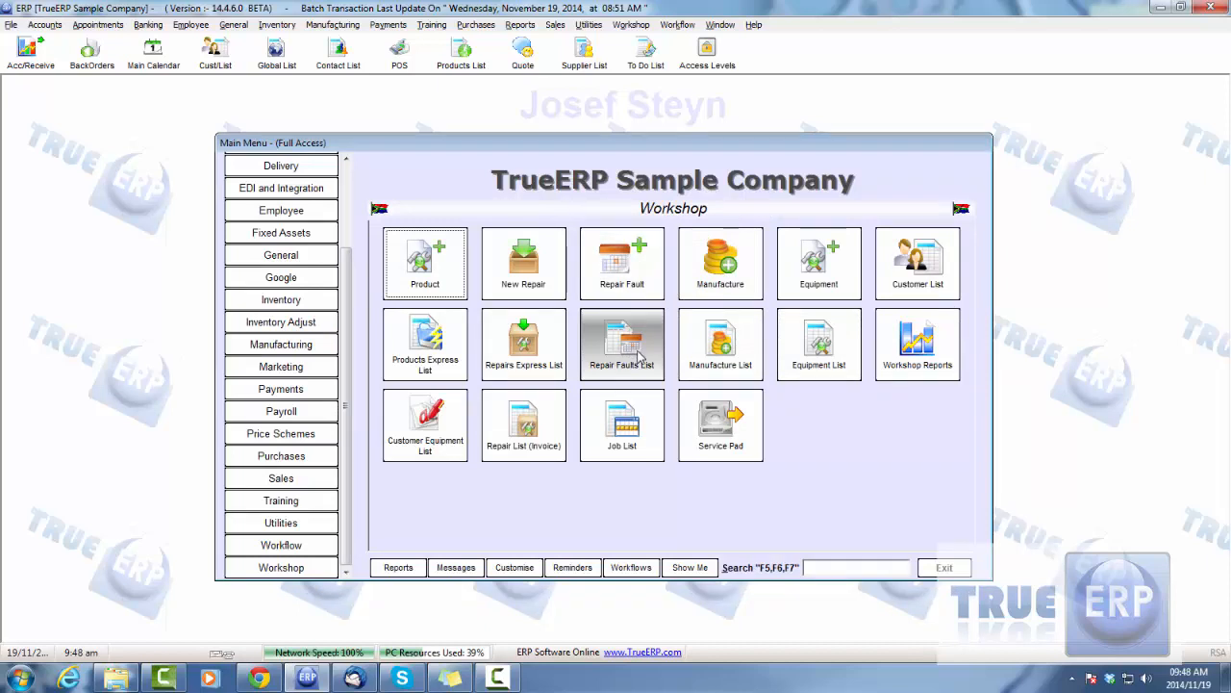
Open the Job Profitability report from the Jobs category of the Workshop report selector
left_click(915, 352)
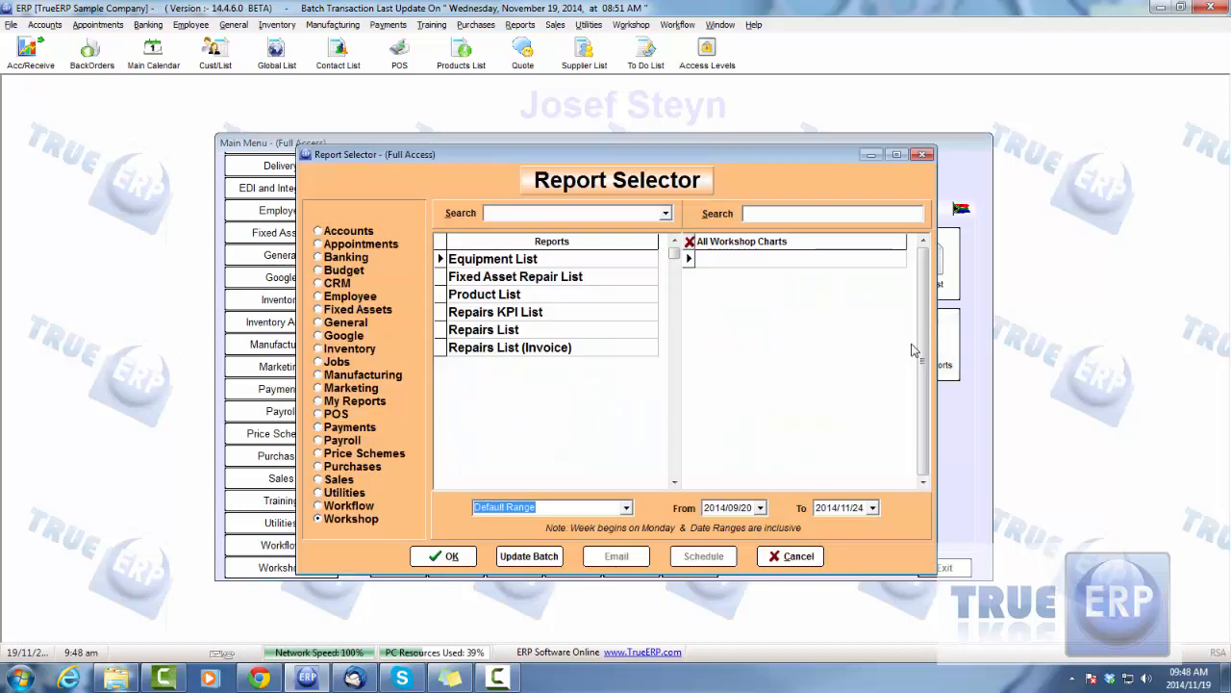
left_click(319, 363)
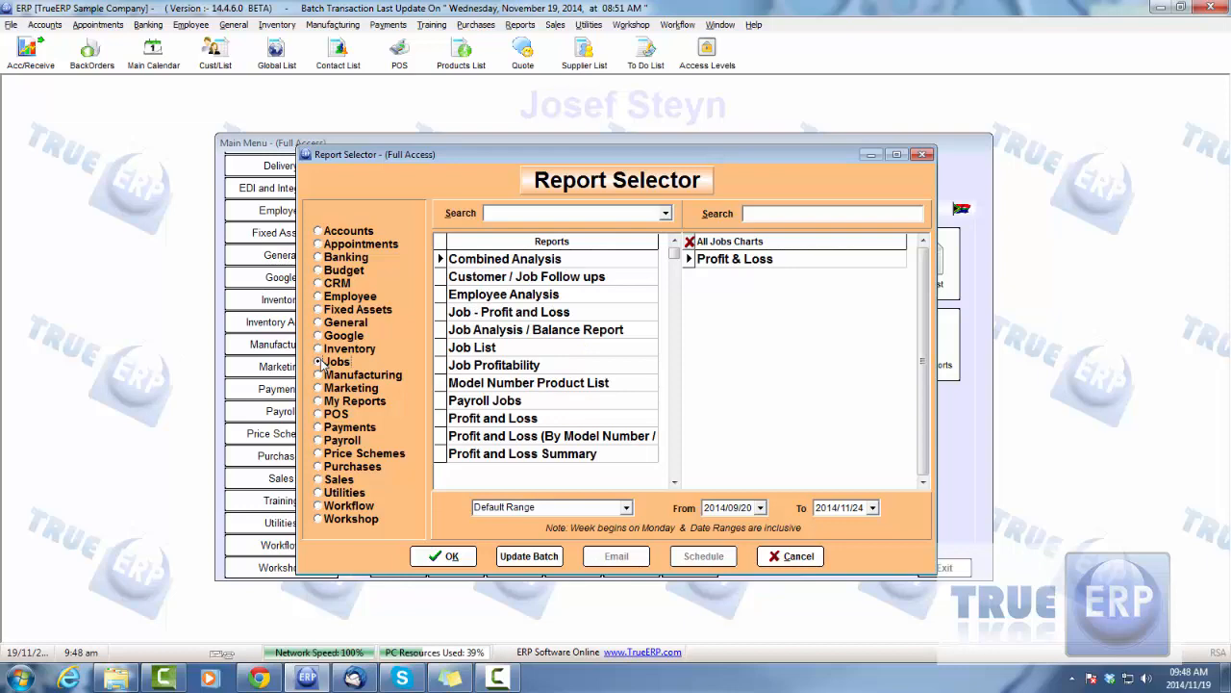
left_click(493, 370)
double_click(494, 371)
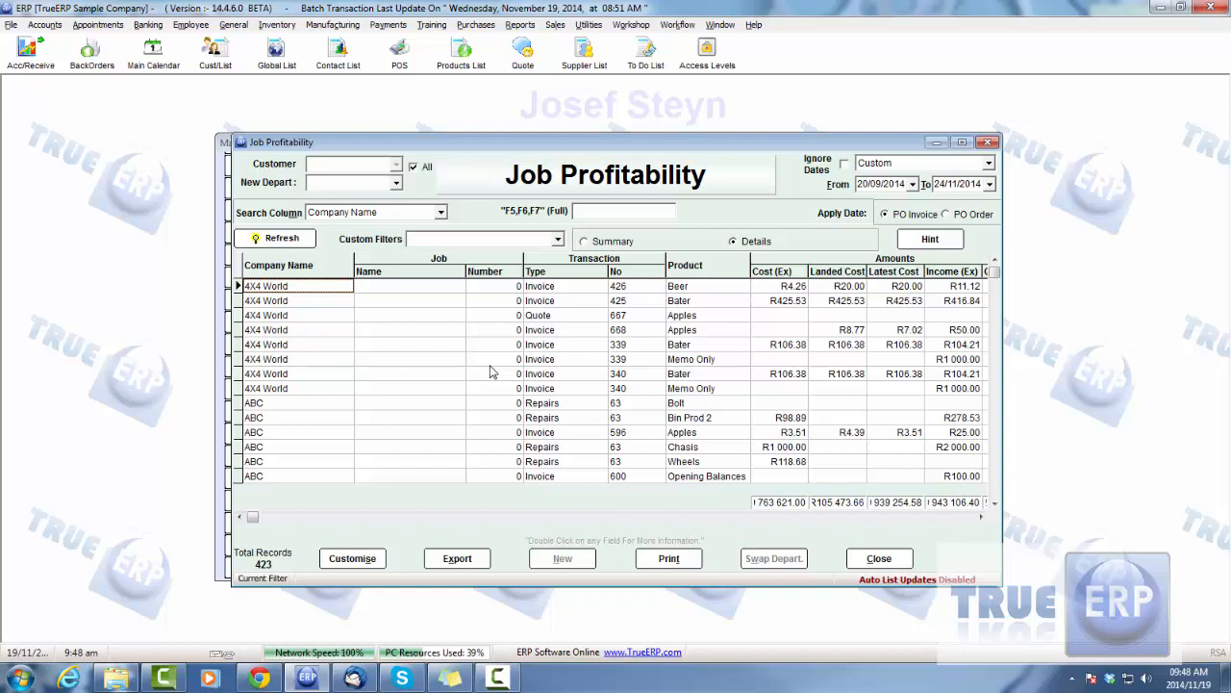
Examine the cost, income difference and profit percentage columns in the Job Profitability report, and close the report and the selector
left_click(294, 334)
left_click(279, 290)
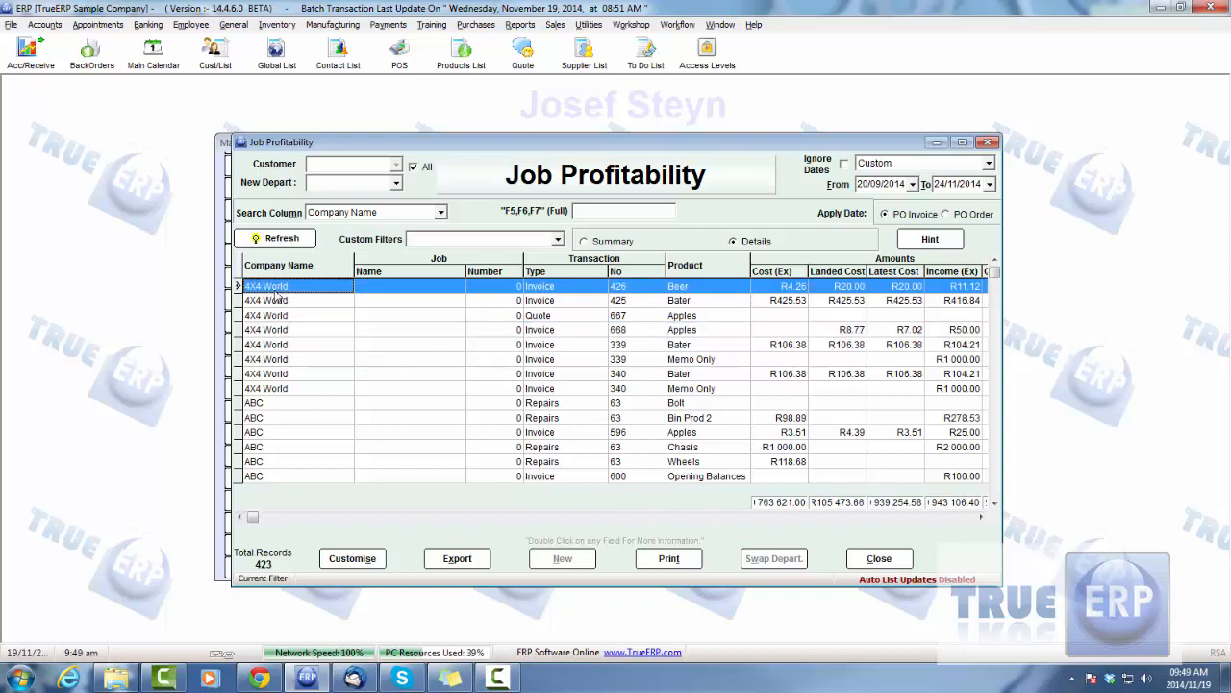
left_click(981, 518)
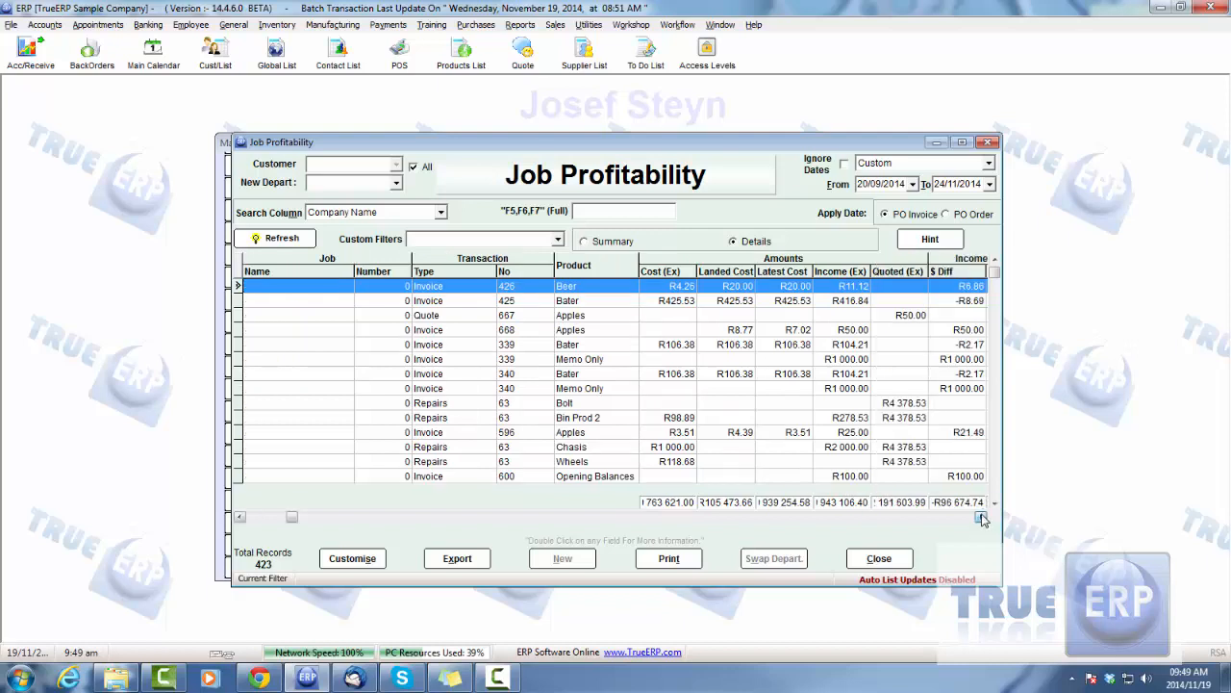
left_click(981, 517)
left_click(982, 518)
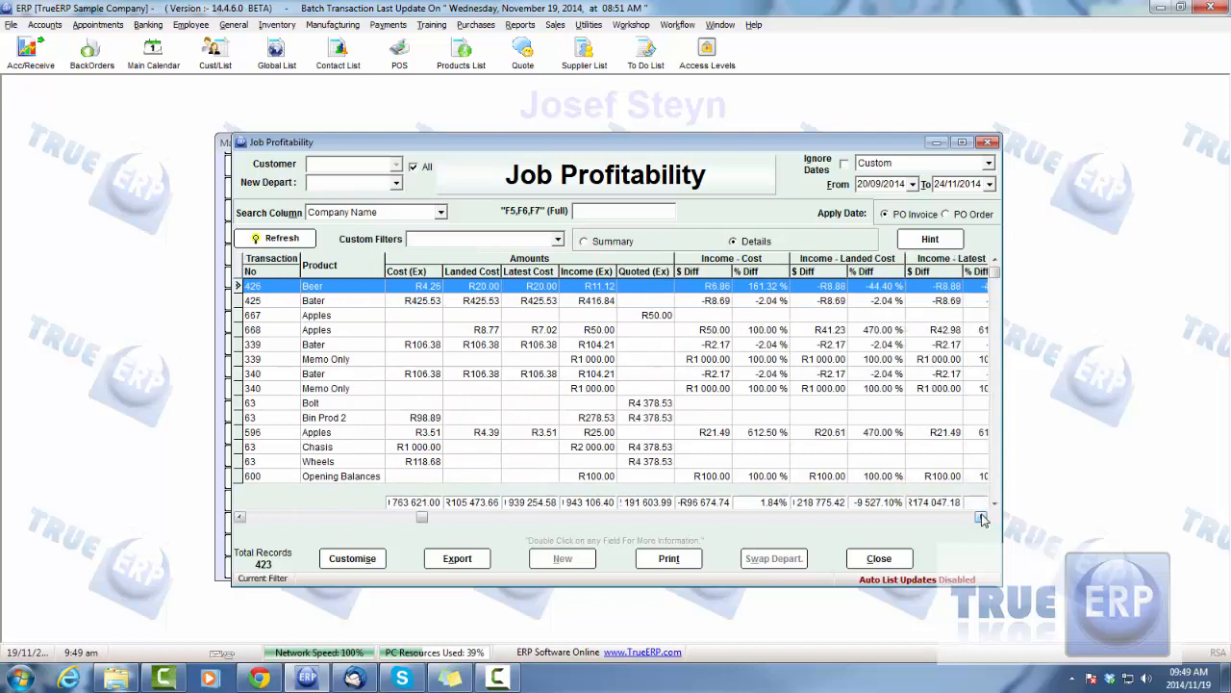
left_click(981, 517)
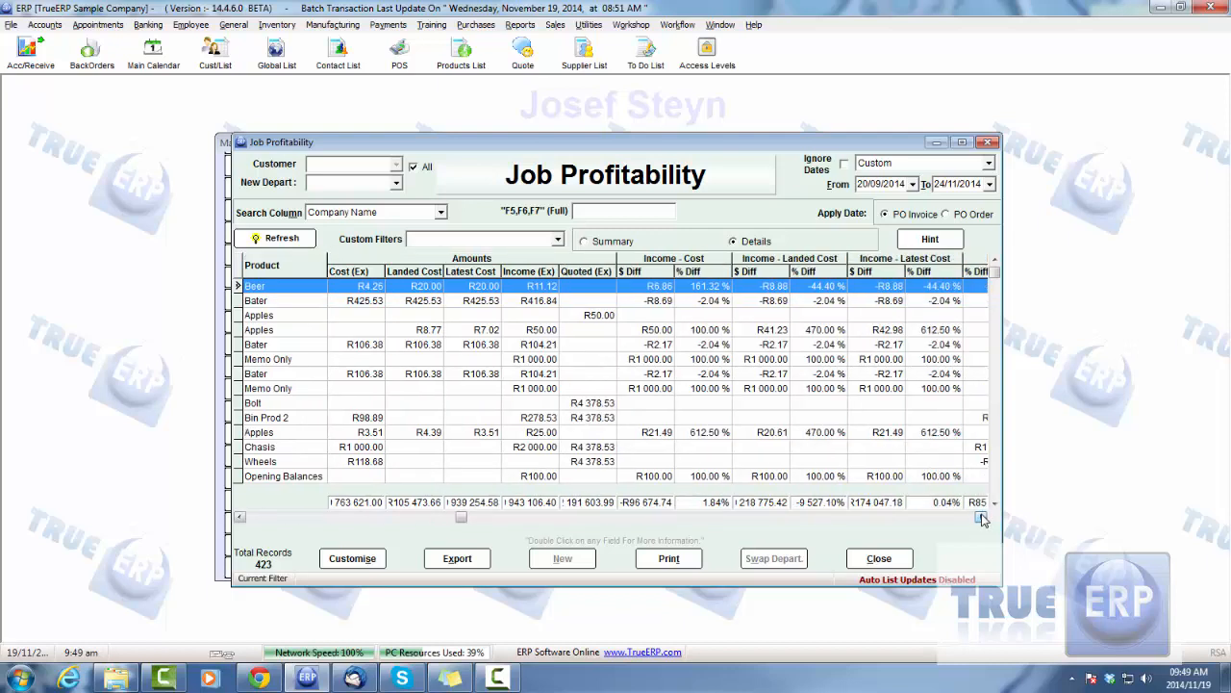
left_click(981, 517)
left_click(981, 518)
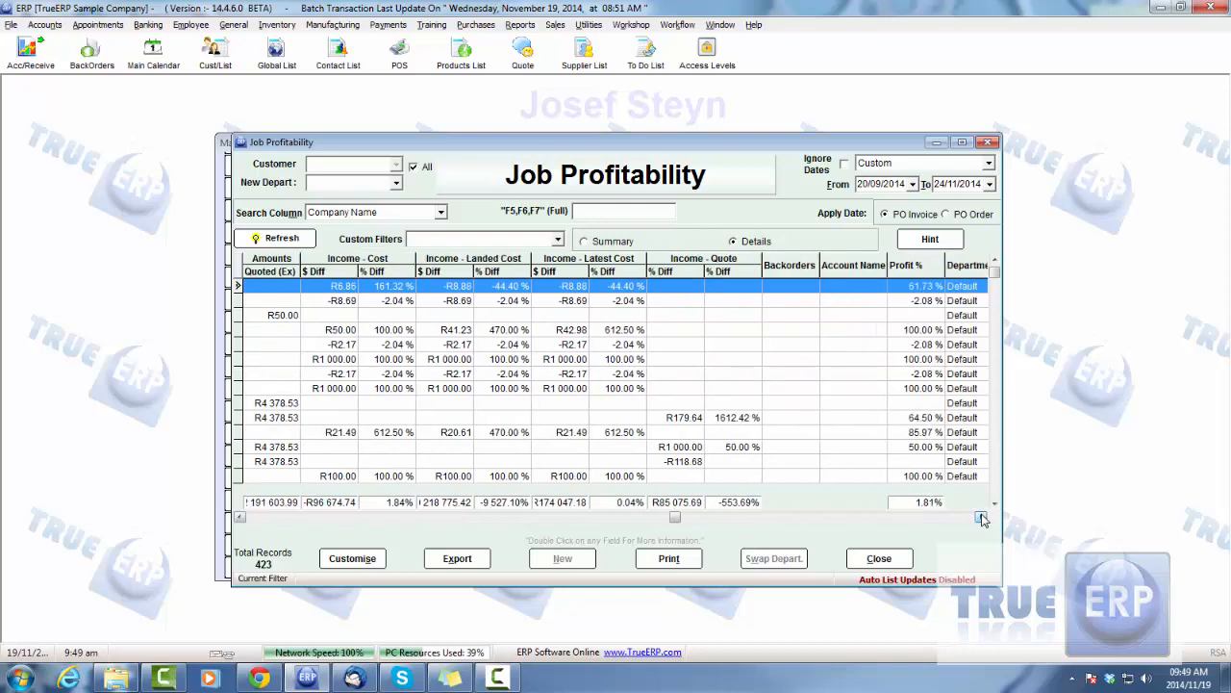
left_click(981, 518)
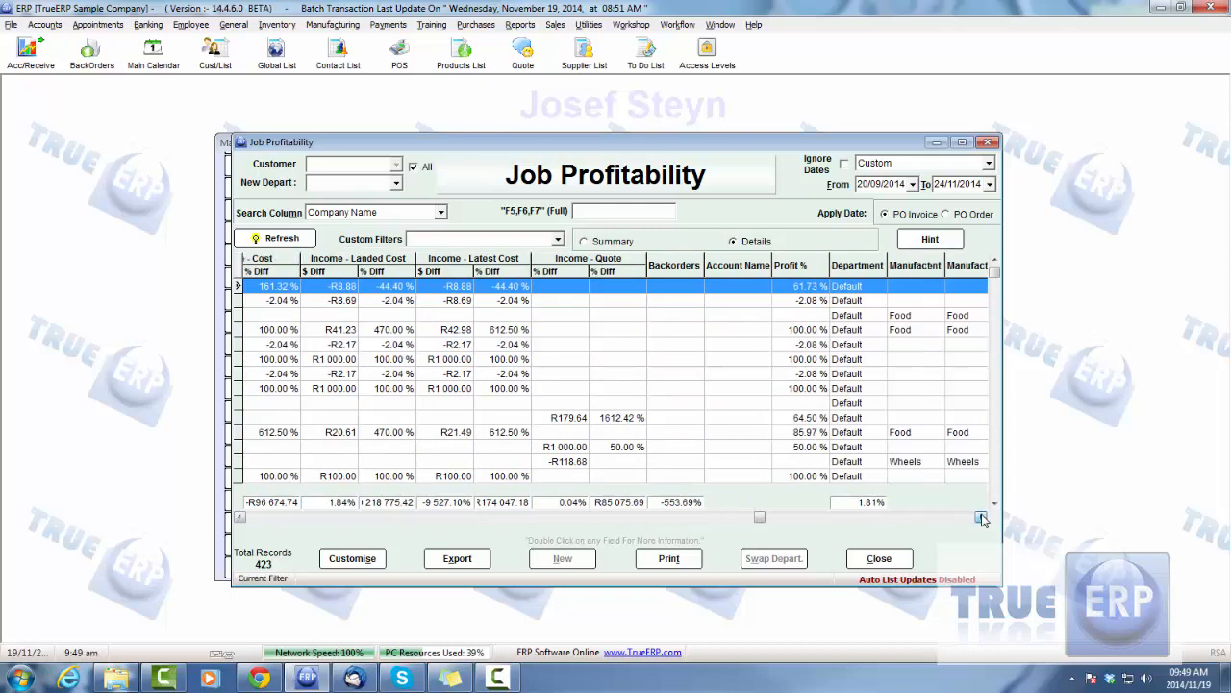
left_click(981, 517)
left_click(878, 558)
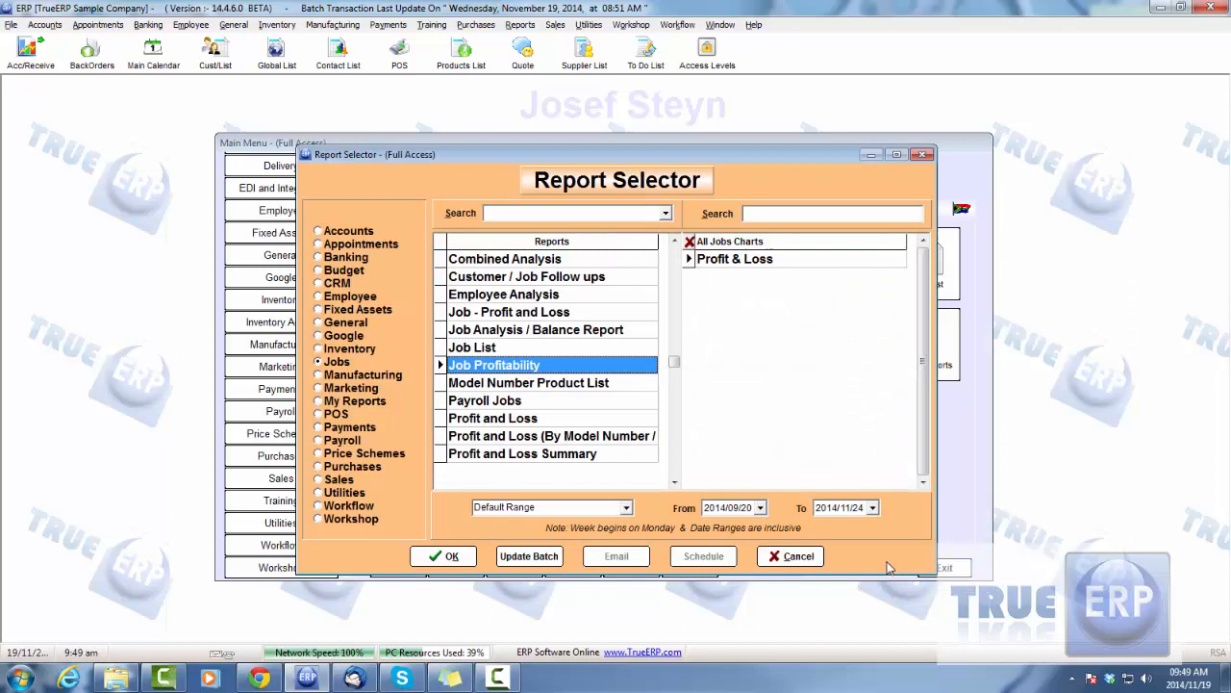
left_click(797, 556)
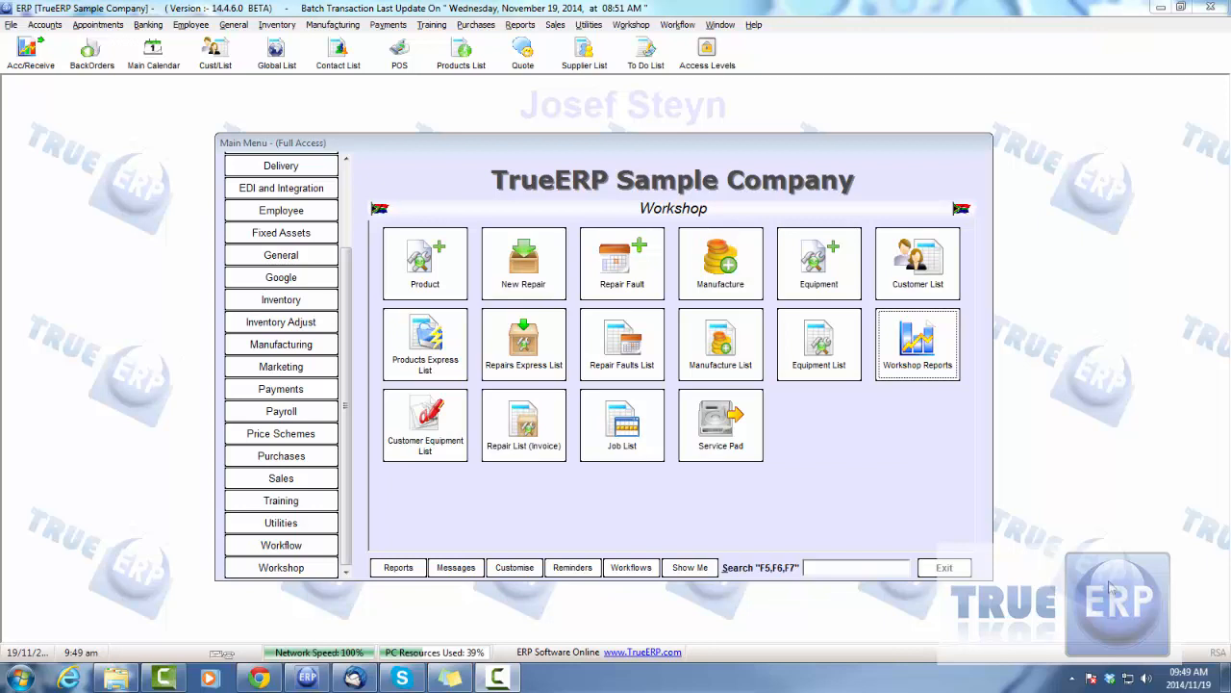
Open the ABC company customer record from the Sales customer express list
left_click_drag(346, 297, 346, 224)
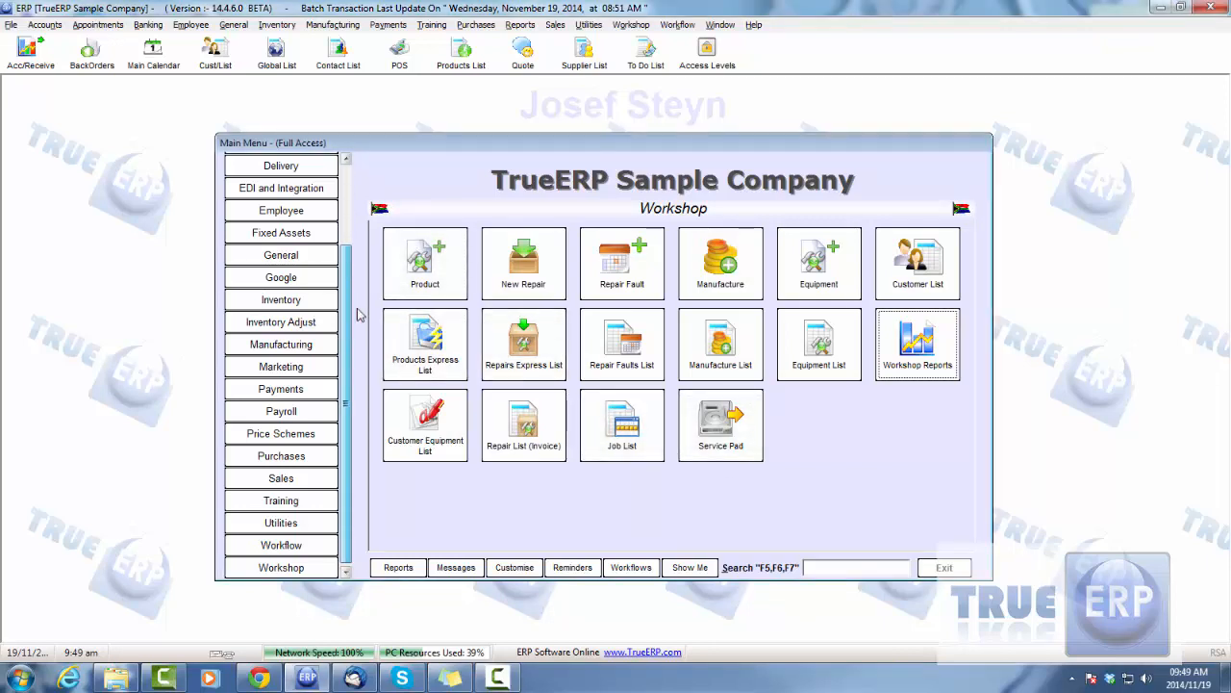
left_click(308, 479)
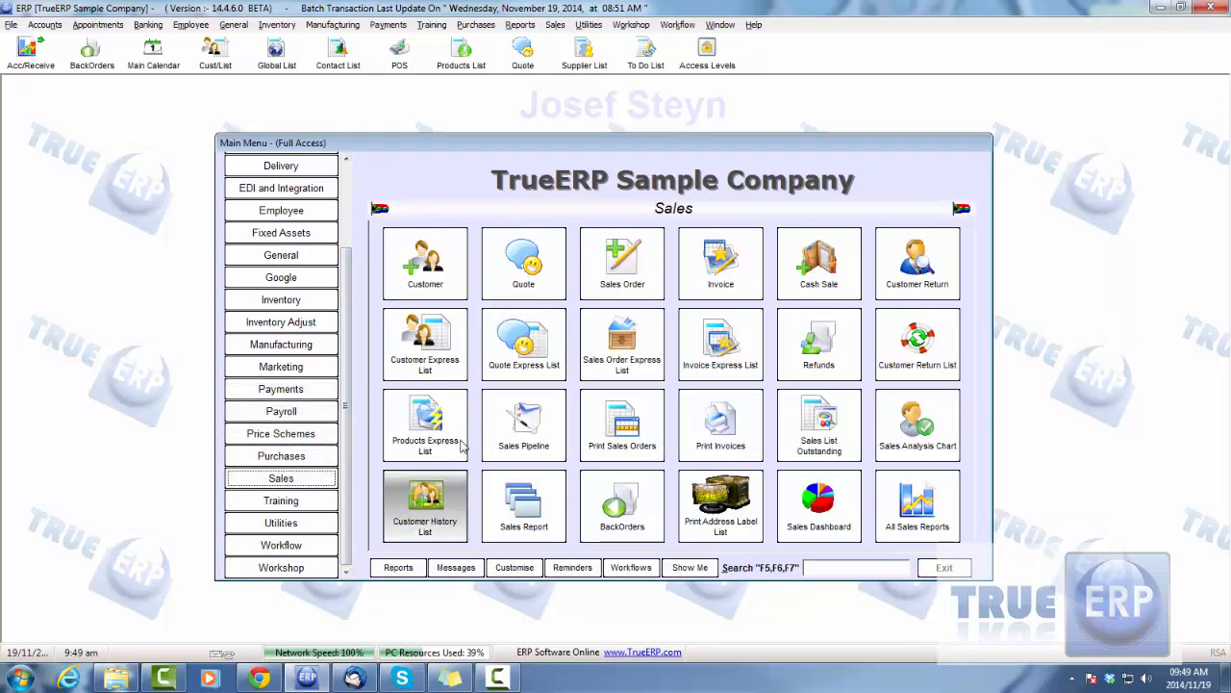
left_click(425, 341)
double_click(294, 313)
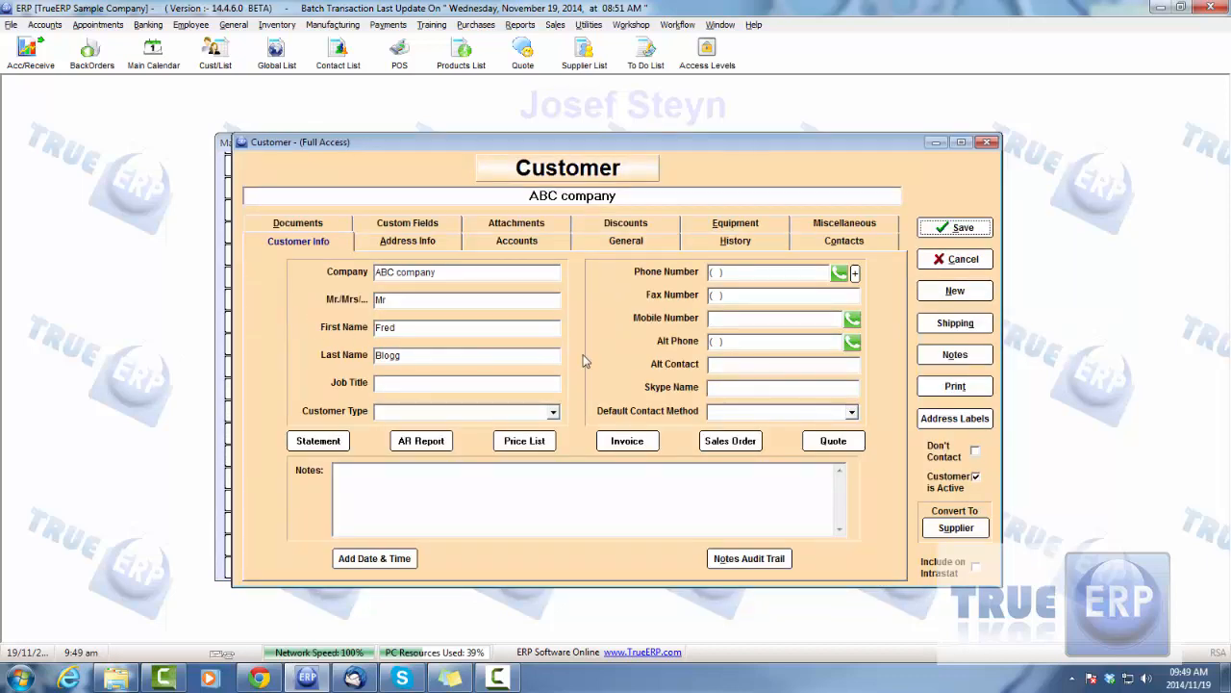
Review ABC company's equipment list with the Inactive and All filters
left_click(723, 223)
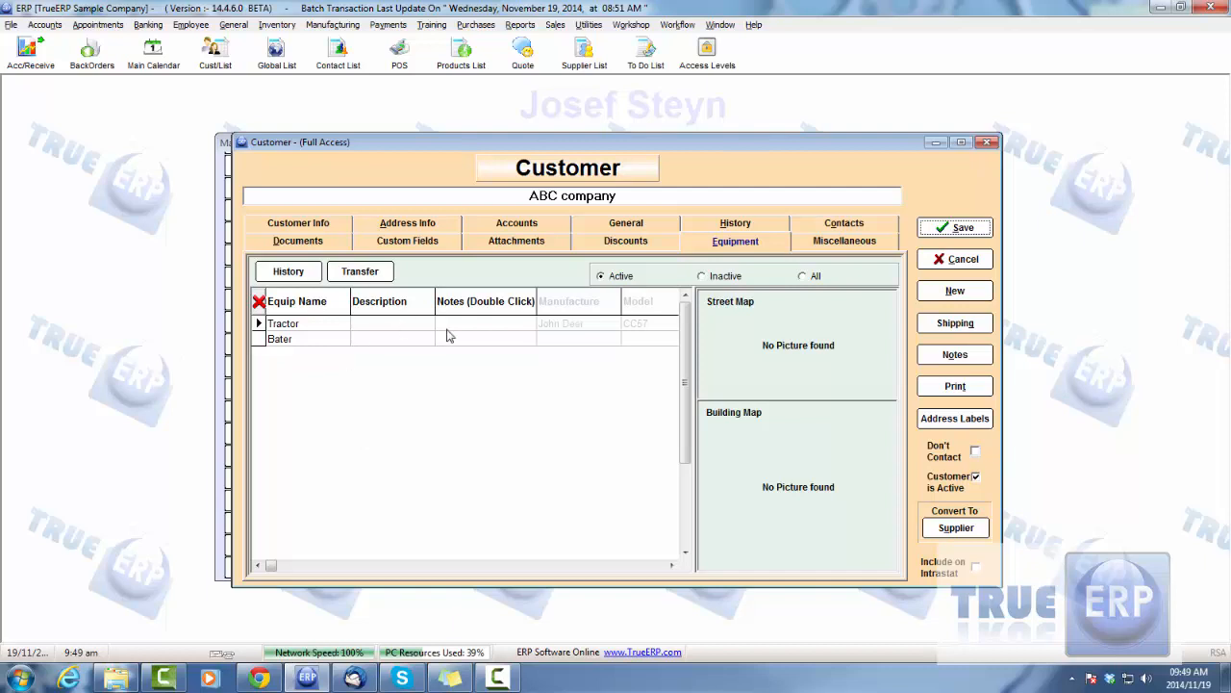
left_click(707, 277)
left_click(813, 277)
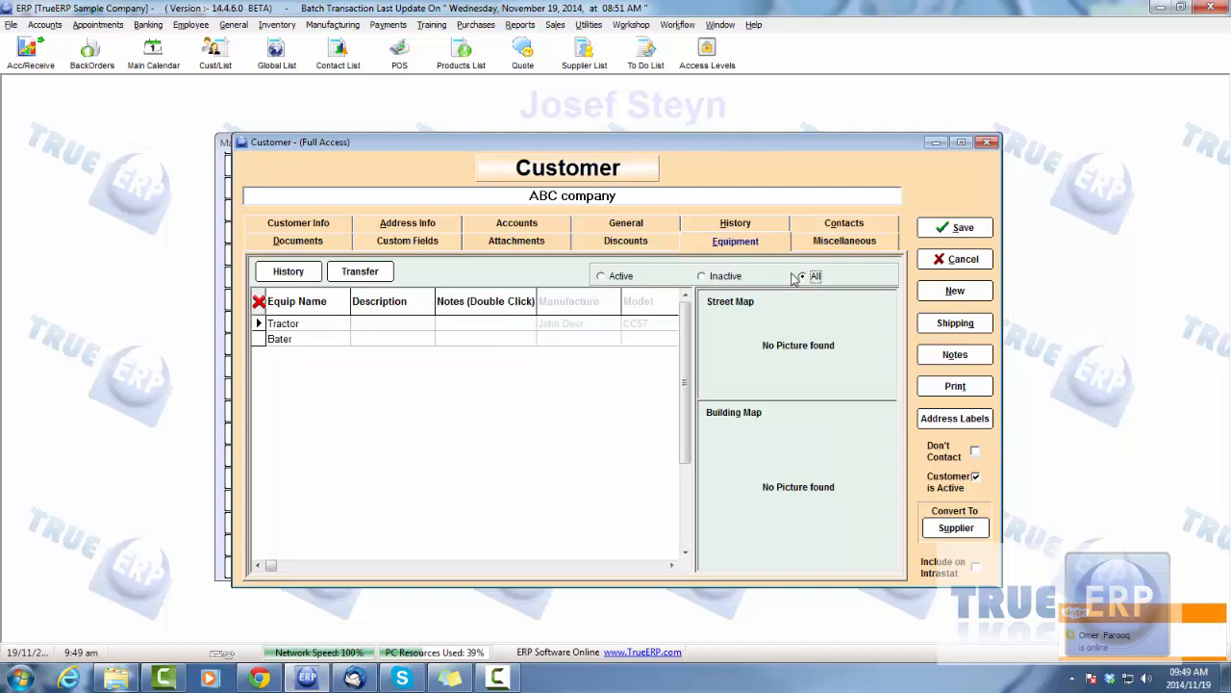
Review the repairs, statements, timesheet and job profit entries in ABC company's history
left_click(735, 224)
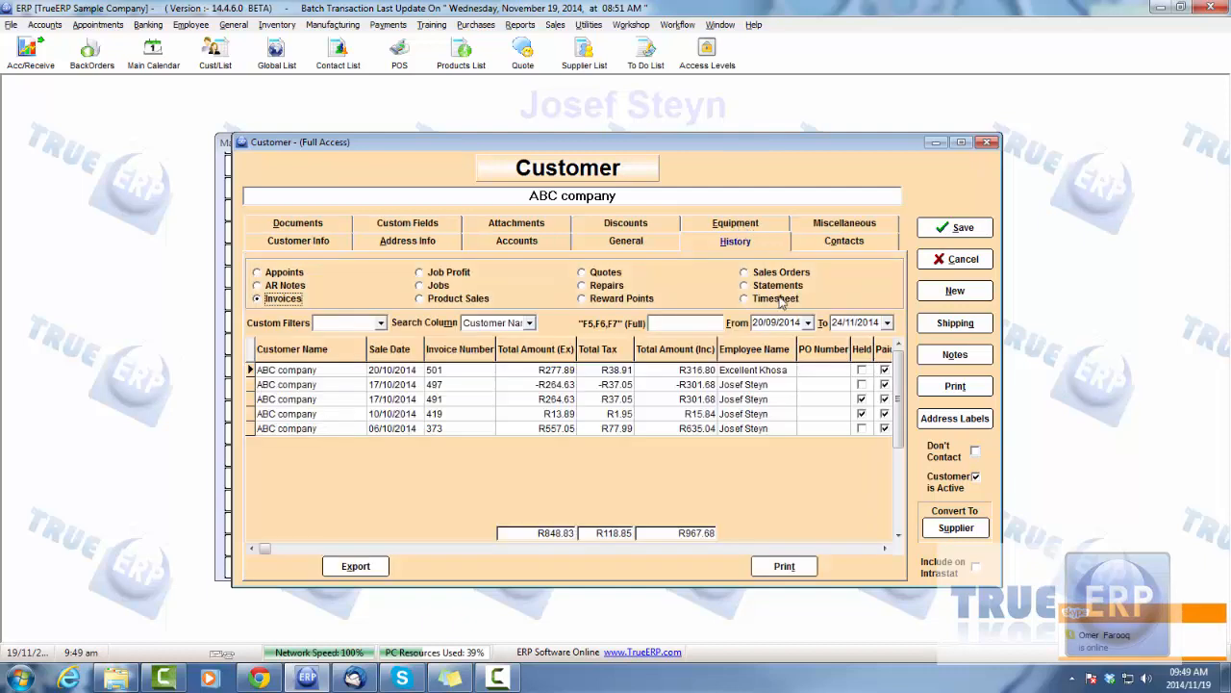
left_click(583, 285)
left_click(744, 286)
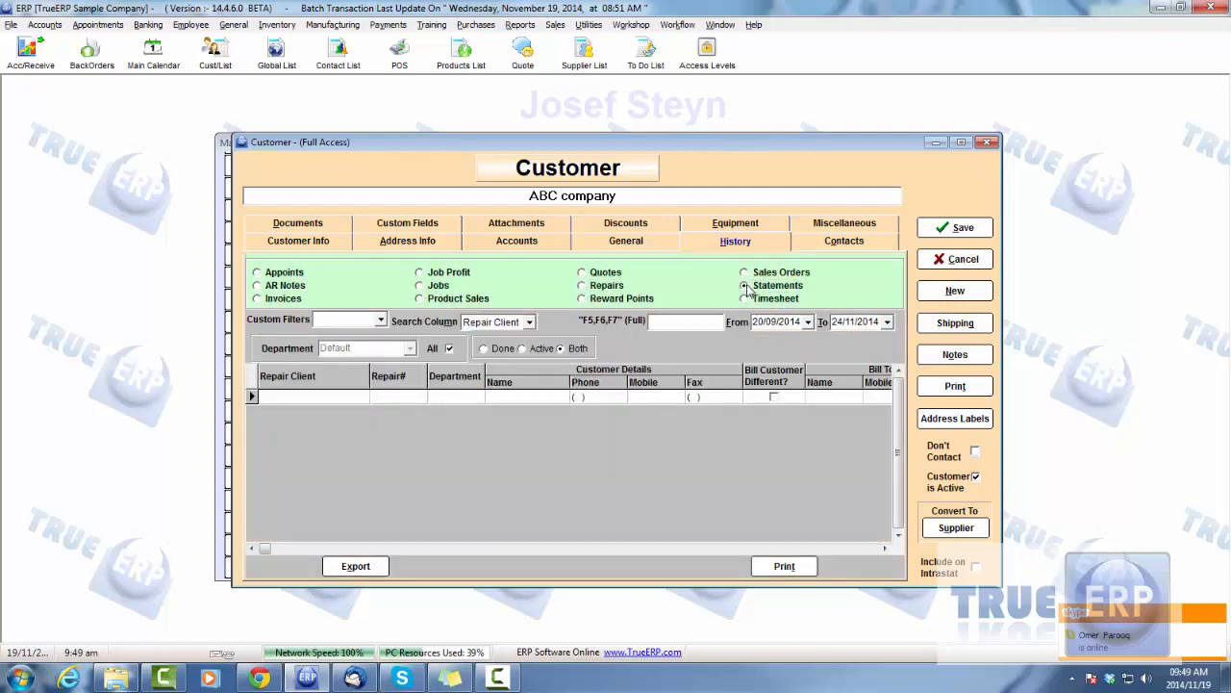
left_click(745, 301)
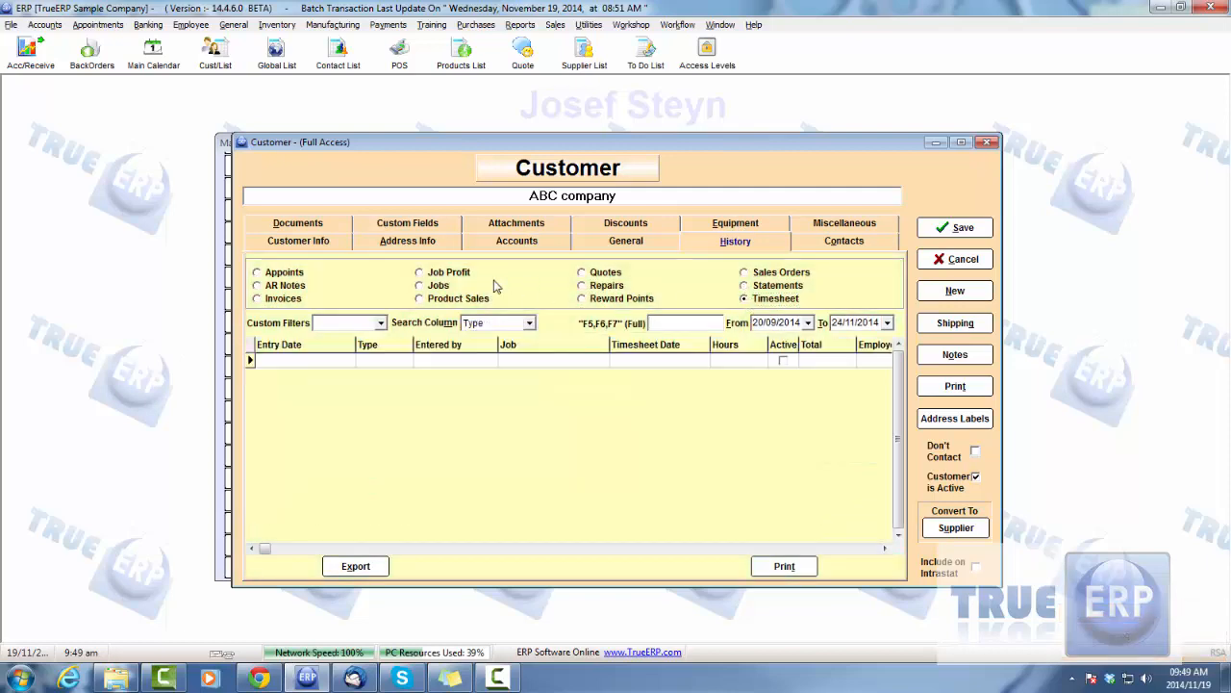
left_click(429, 275)
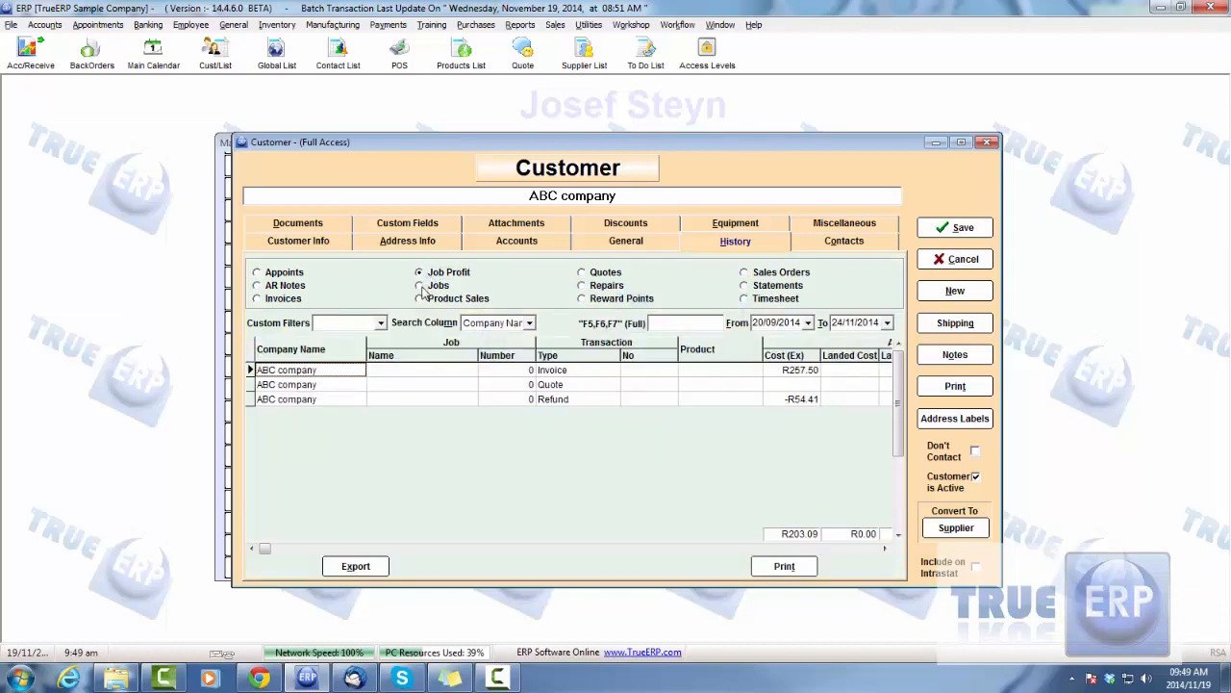
Close the customer record without keeping changes, close the customer list, and return to the Workshop module
left_click(957, 259)
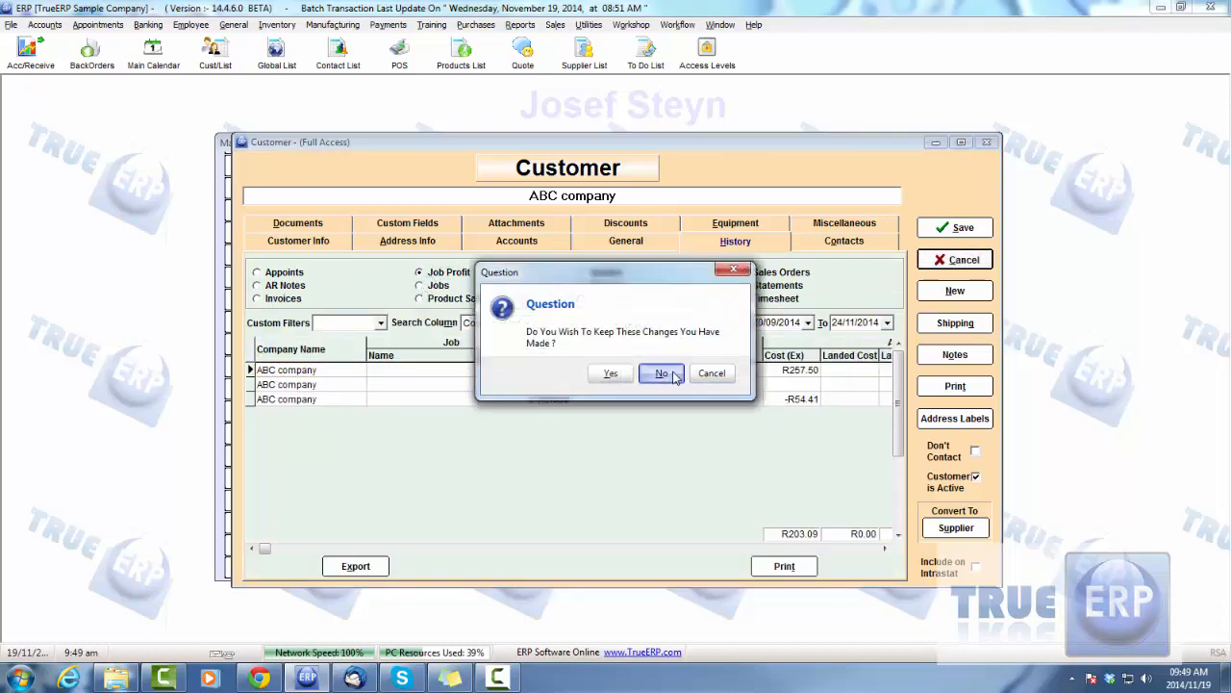
left_click(662, 373)
left_click(895, 566)
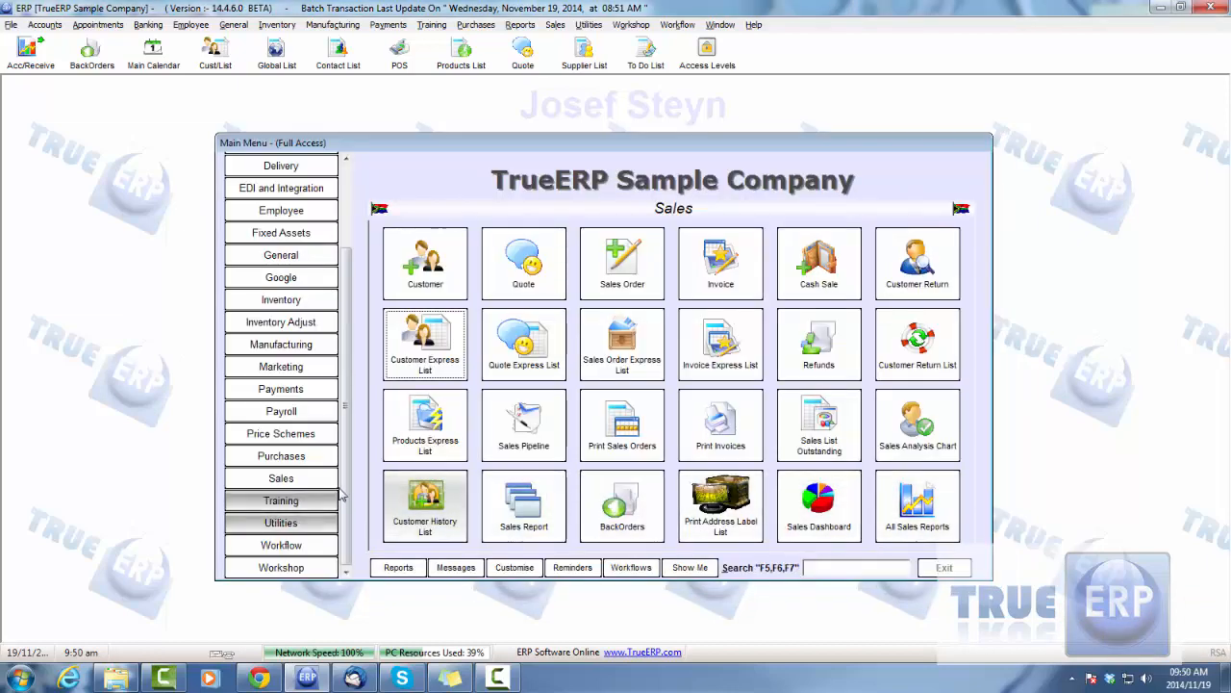
left_click(281, 567)
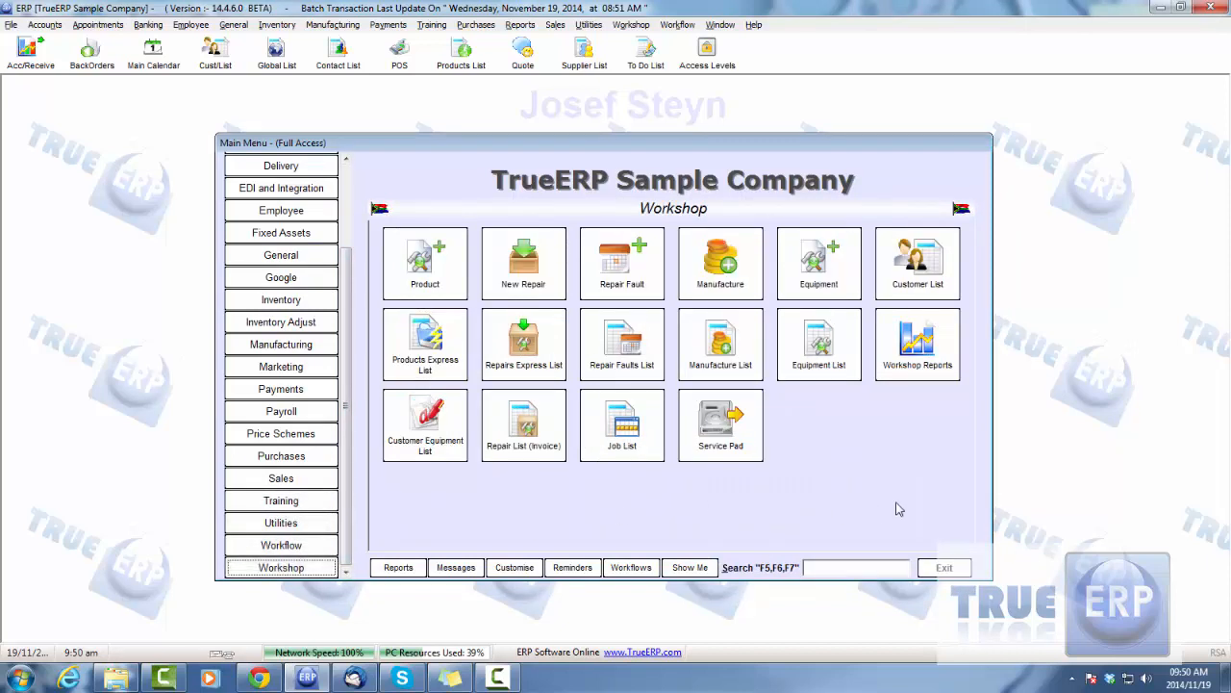